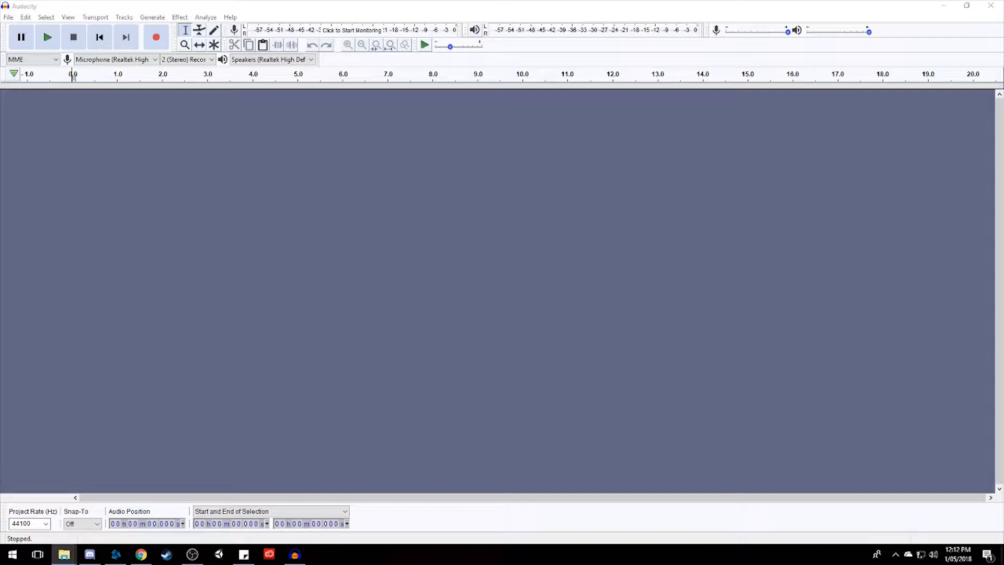
Import the water-splash audio file from the file explorer and play the whole clip.
drag(294, 554, 228, 295)
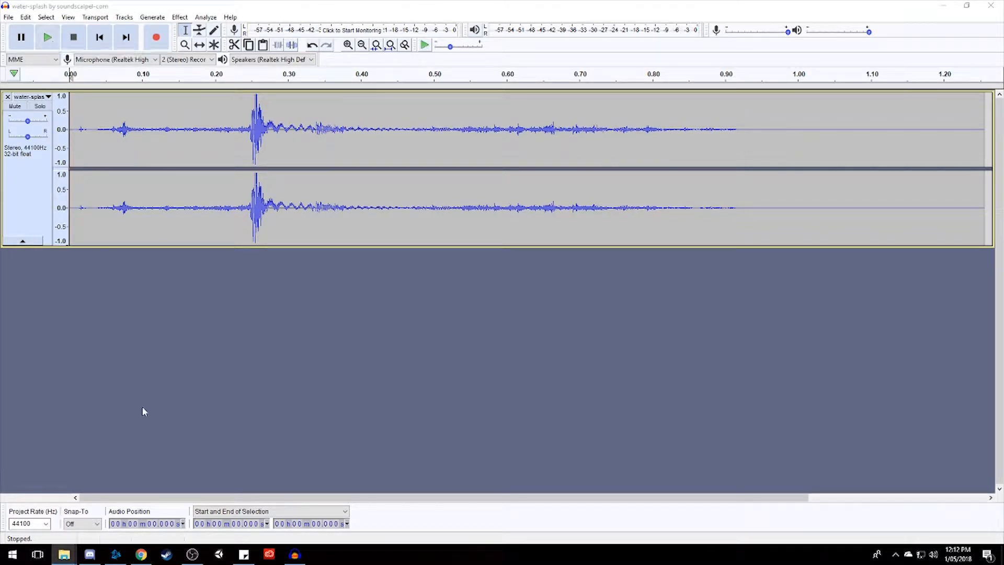
click(49, 44)
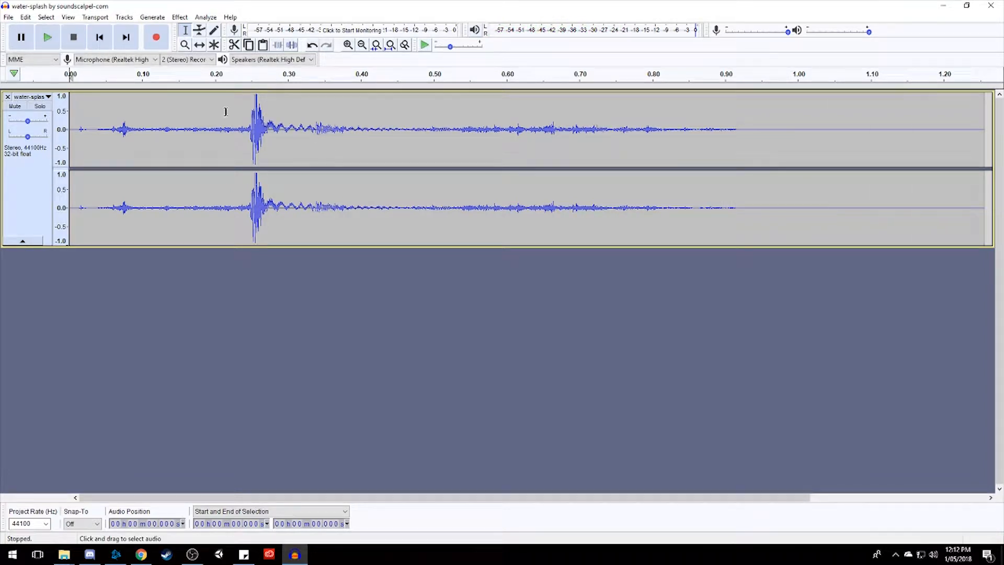
drag(237, 116, 312, 126)
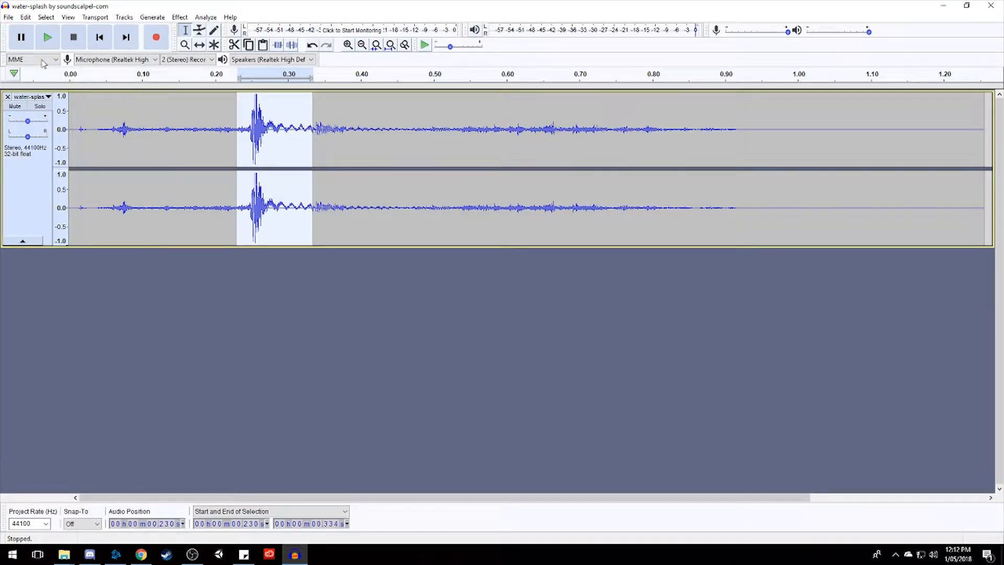
click(56, 77)
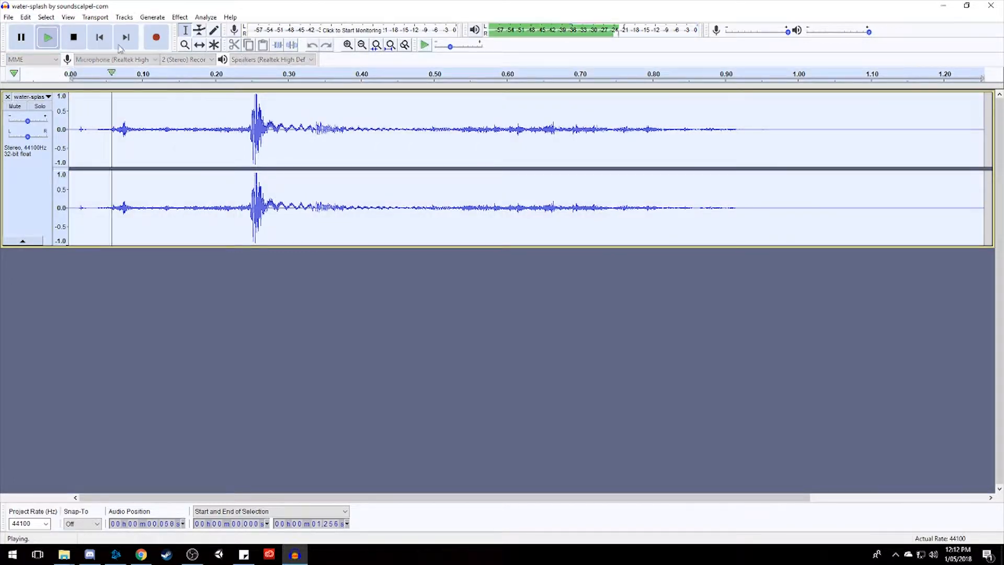
Delete the silent end of the water-splash clip, from about 0.917 s onward.
drag(739, 139, 983, 140)
key(Delete)
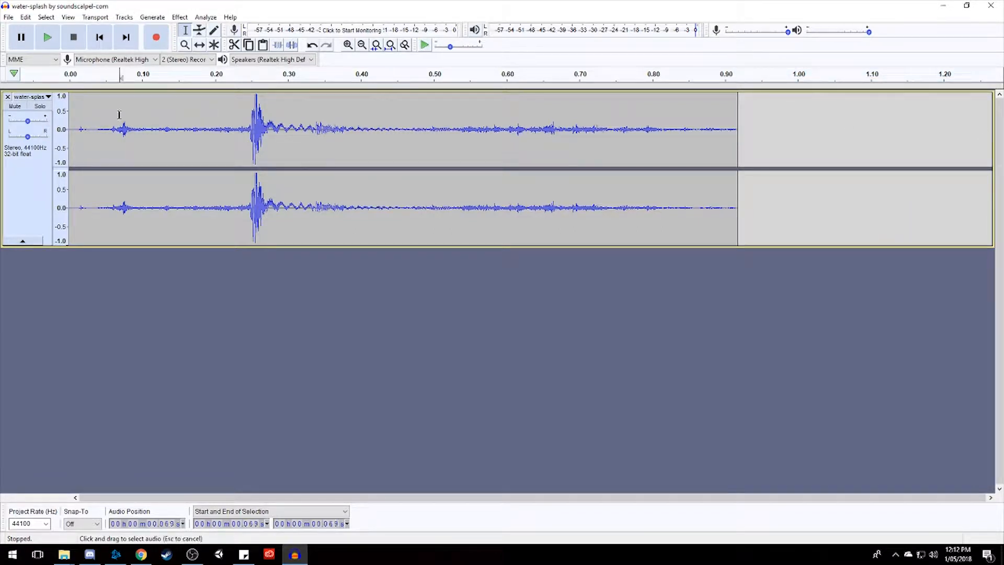
key(ctrl+a)
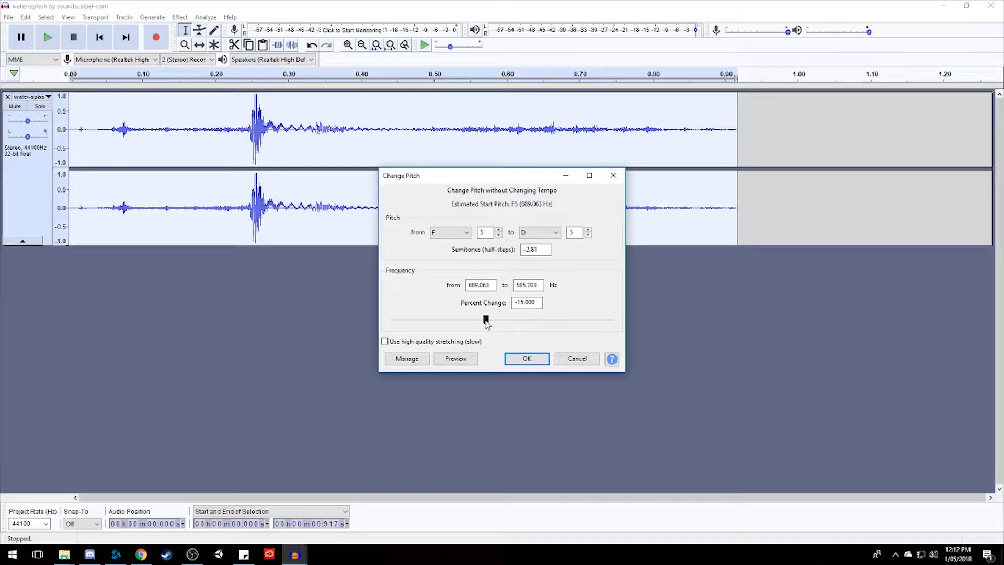
click(468, 358)
click(471, 359)
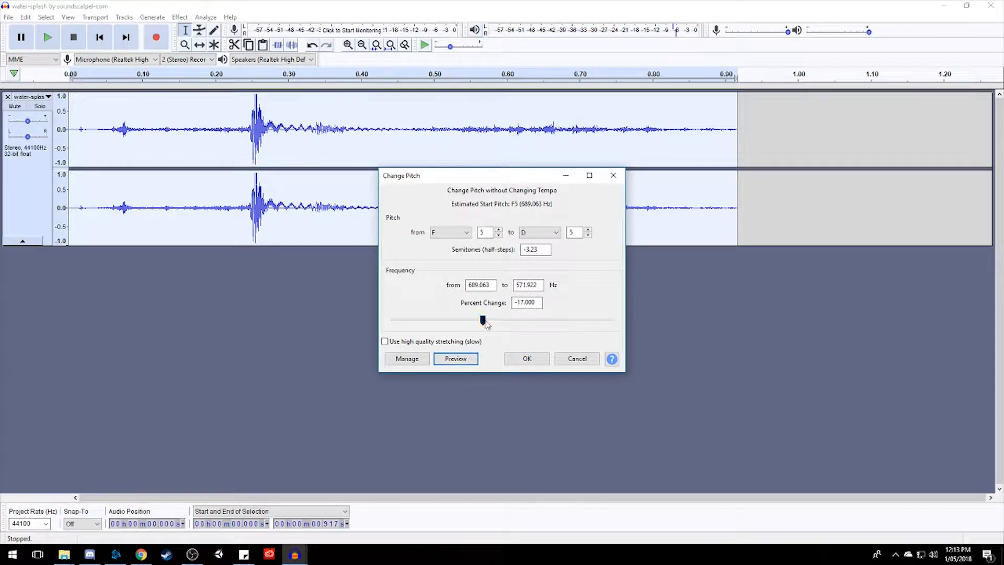
click(458, 358)
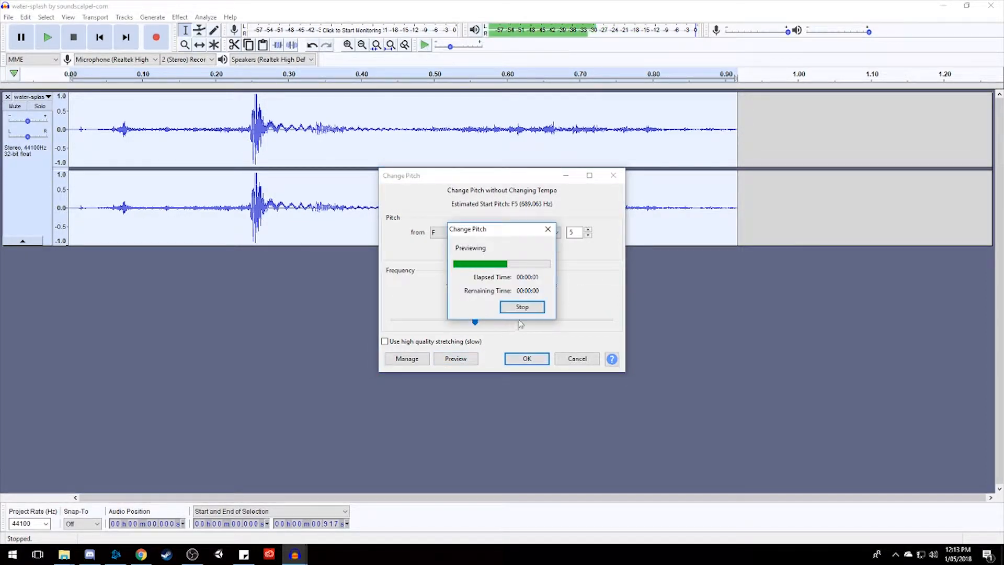
drag(474, 320, 469, 320)
click(463, 359)
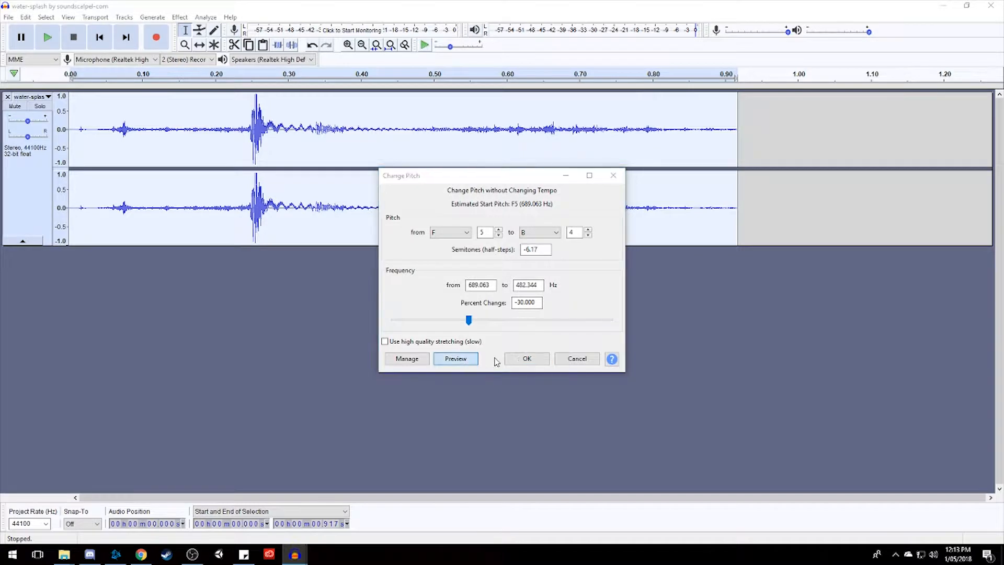
click(527, 358)
Lower the pitch of the main splash peak, from about 0.196 to 0.383 s, by 45 percent with Change Pitch.
drag(212, 130, 348, 143)
click(206, 17)
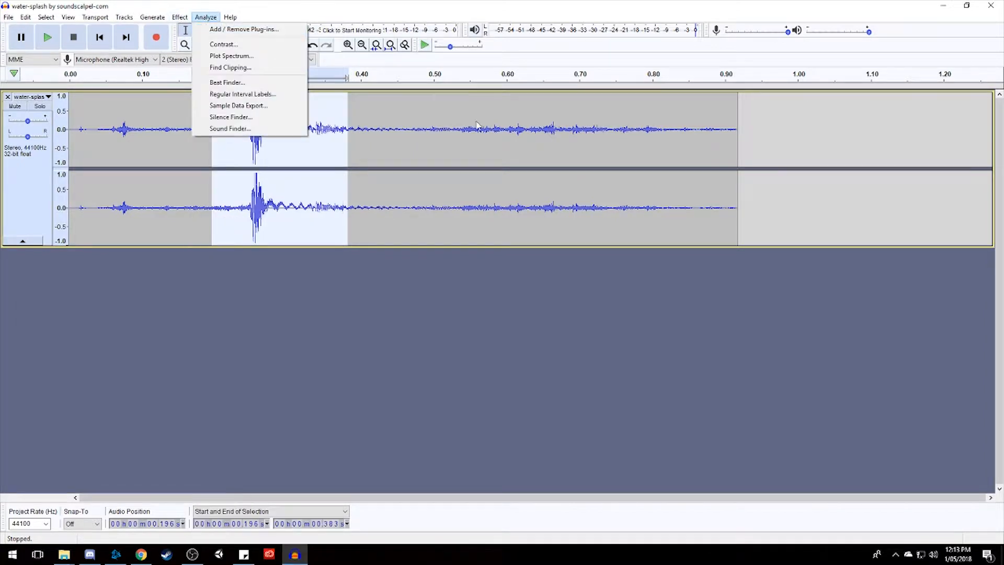
mouse_move(180, 17)
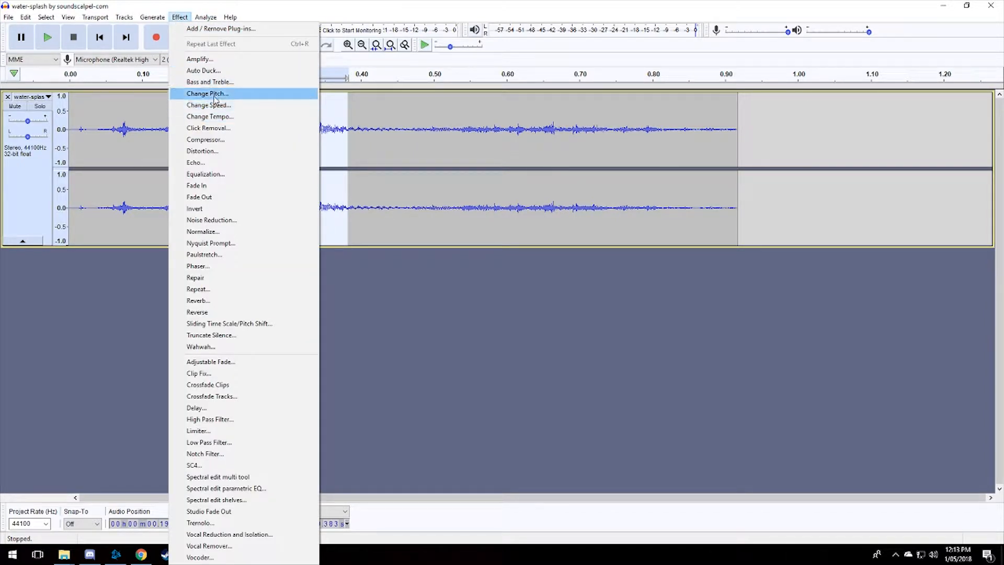
click(214, 98)
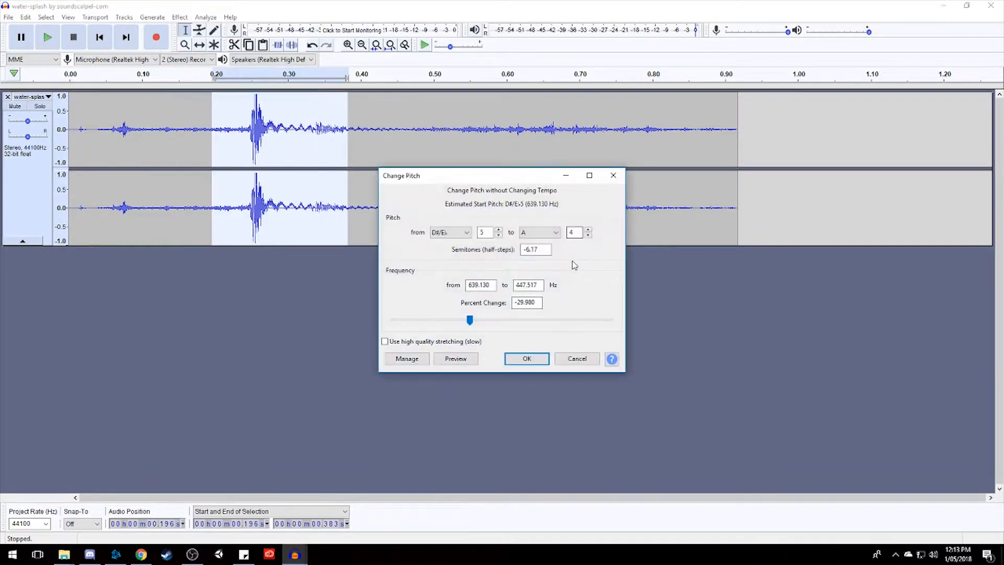
click(465, 360)
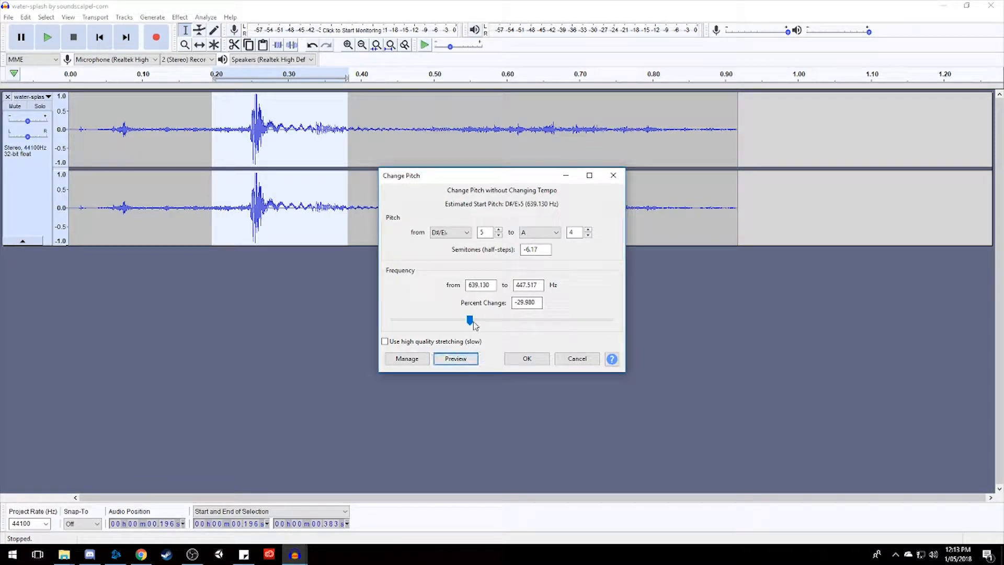
drag(477, 323, 456, 327)
click(456, 359)
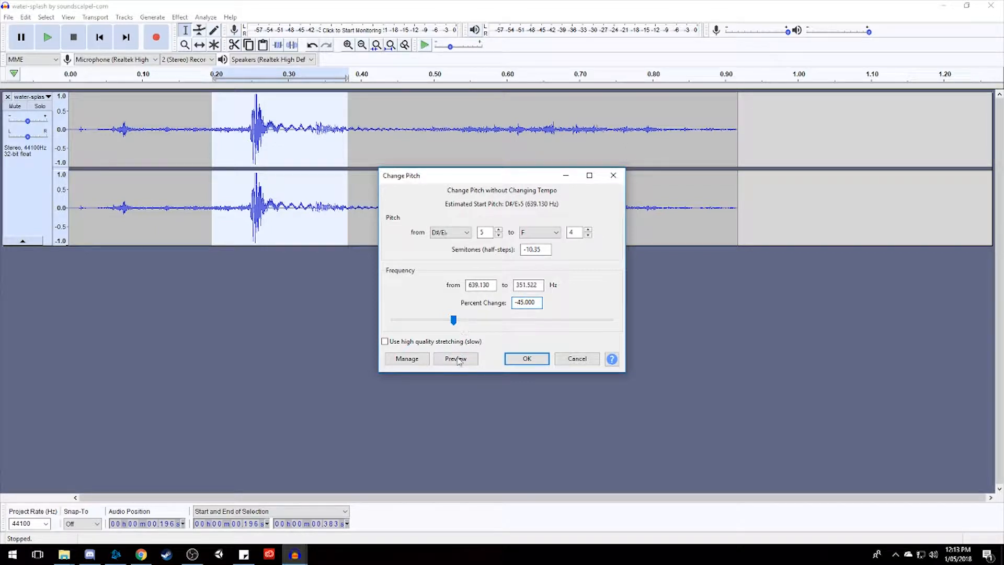
key(Return)
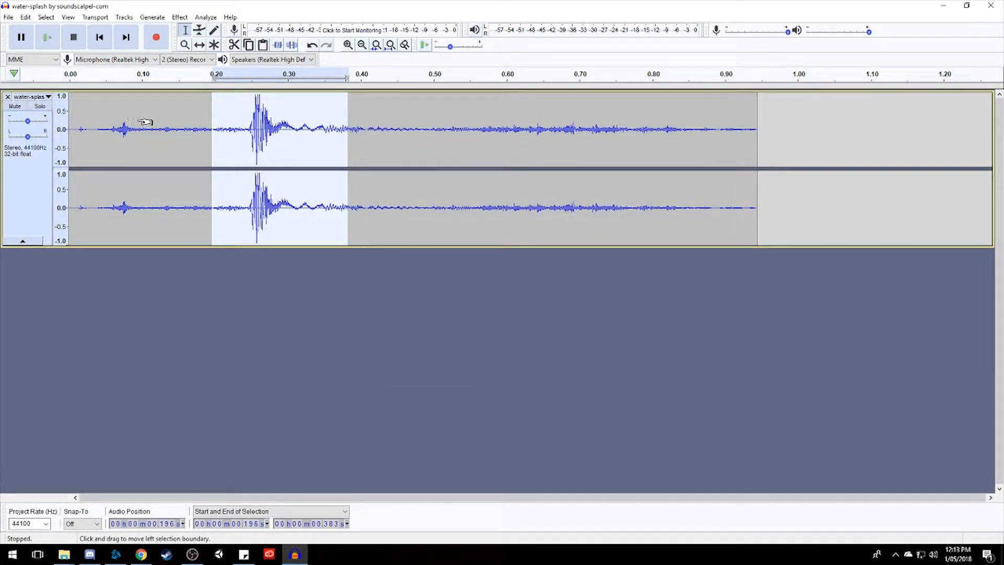
Select the entire water-splash track and play it back to check the pitch change.
click(29, 183)
click(53, 40)
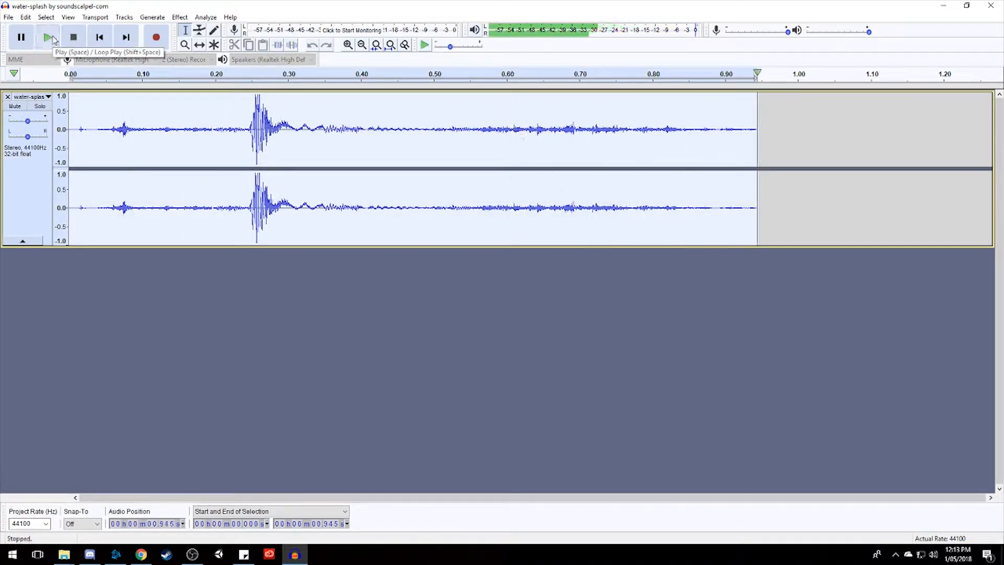
click(53, 40)
Slow down the splash peak from about 0.207 to 0.383 s with Change Speed, stretching it to end at about 0.424 s, and play the whole track.
drag(221, 112, 348, 129)
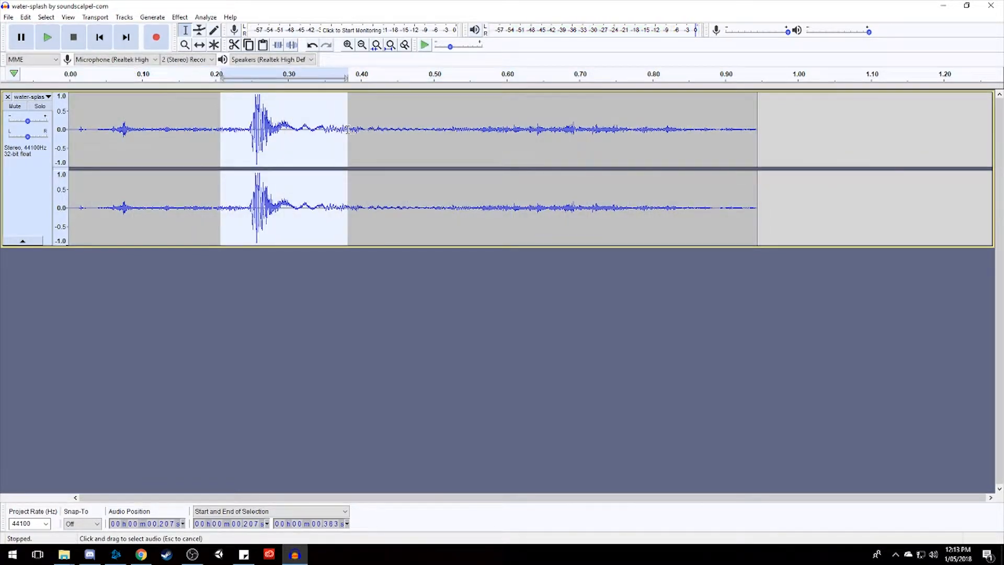
click(179, 17)
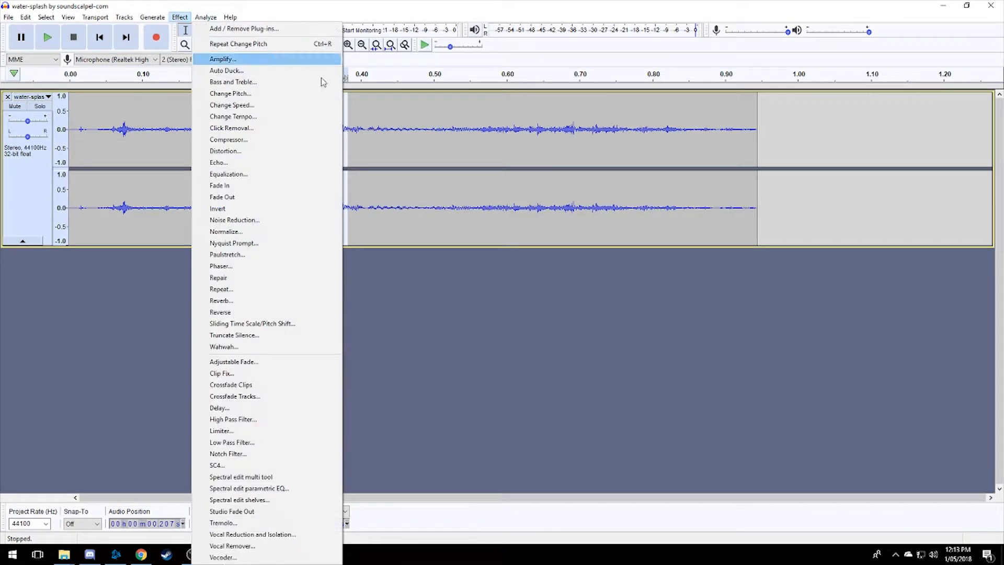
click(264, 105)
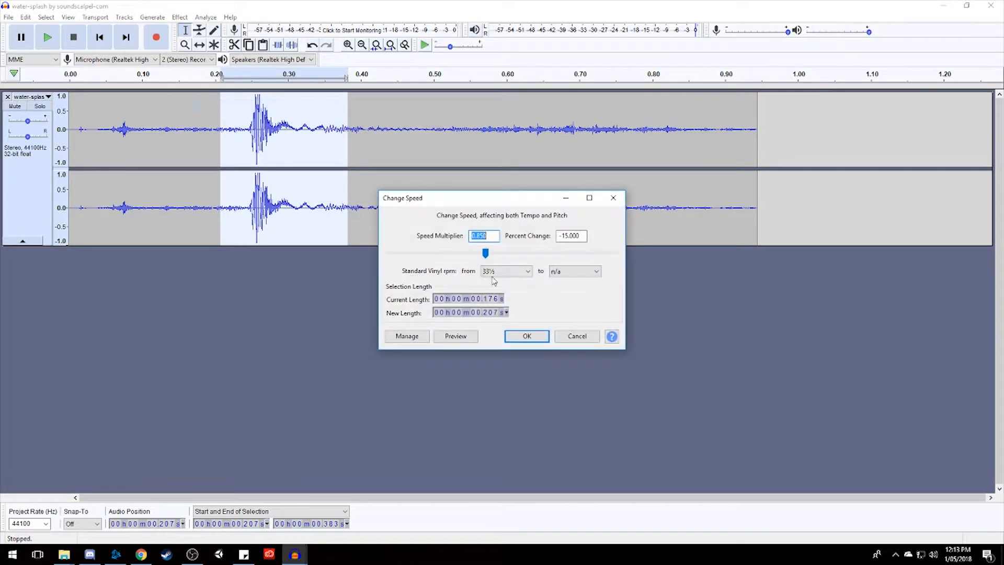
click(486, 254)
click(519, 337)
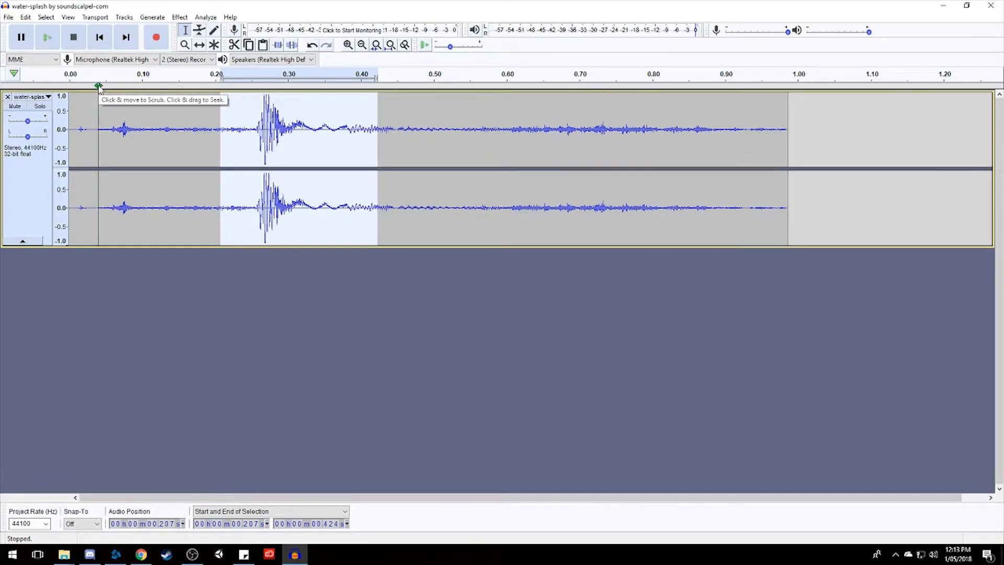
key(ctrl+a)
click(48, 37)
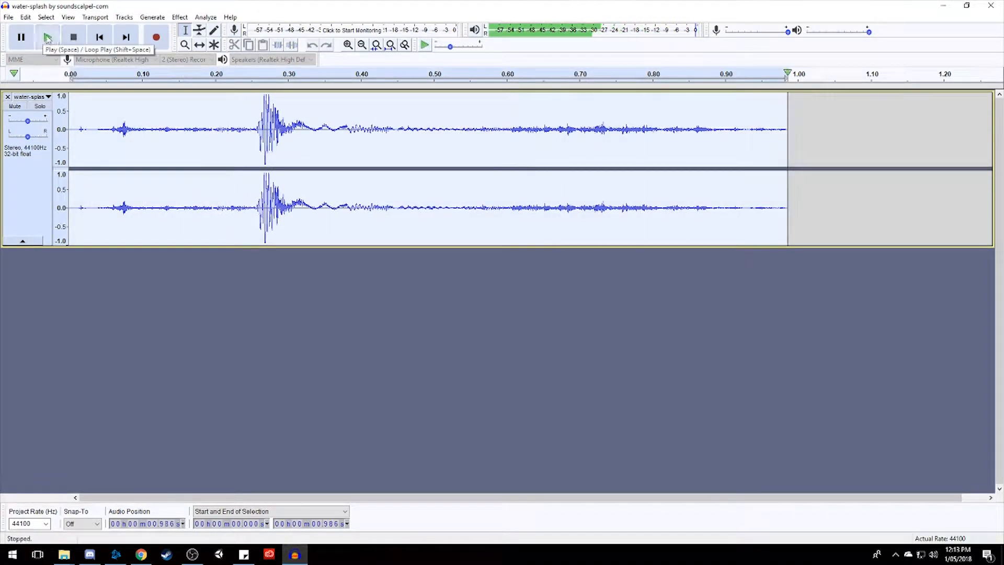
Boost the bass of the main splash peak, from about 0.245 to 0.365 s, by 10 dB and play the whole track.
drag(249, 111, 336, 113)
click(179, 17)
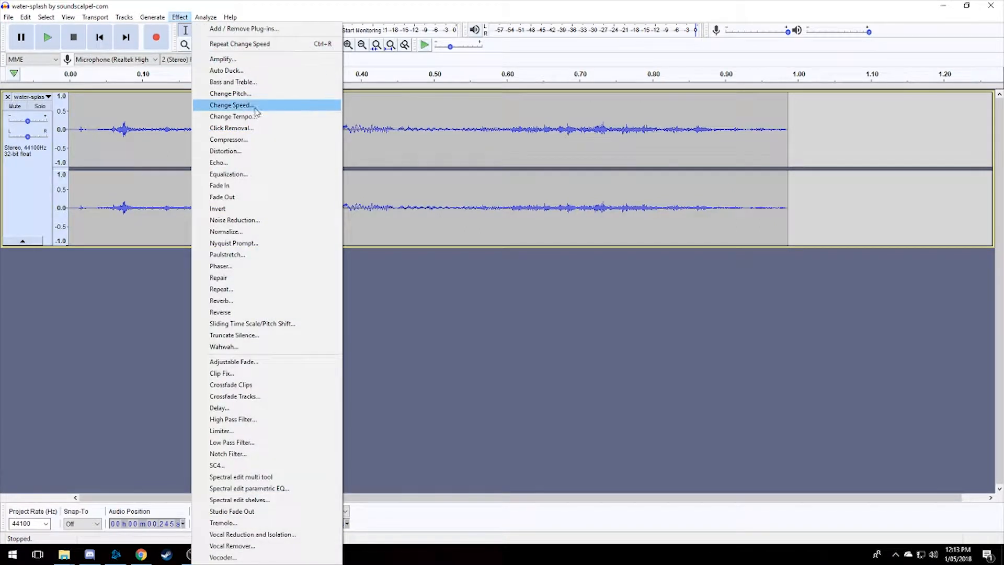
click(250, 82)
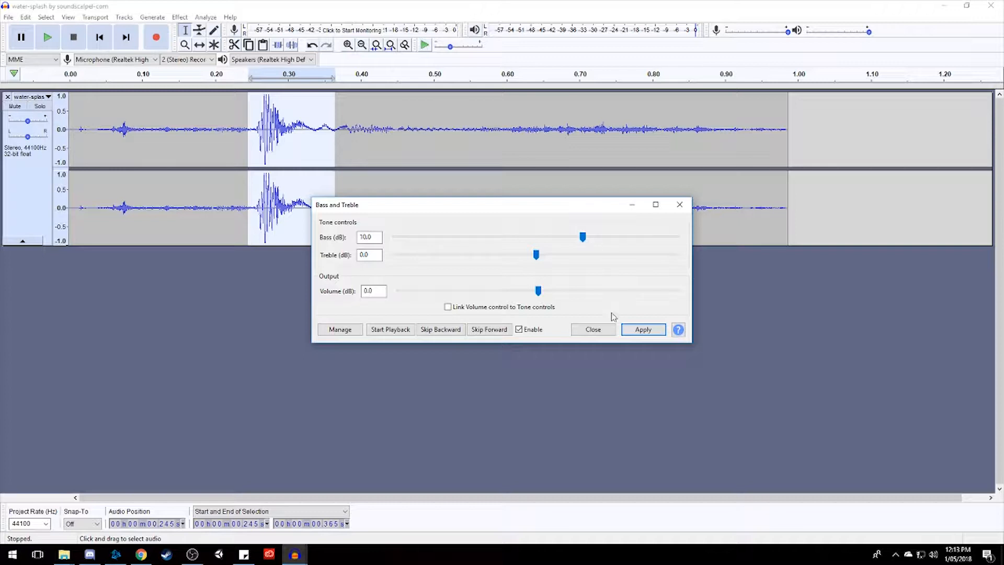
click(643, 329)
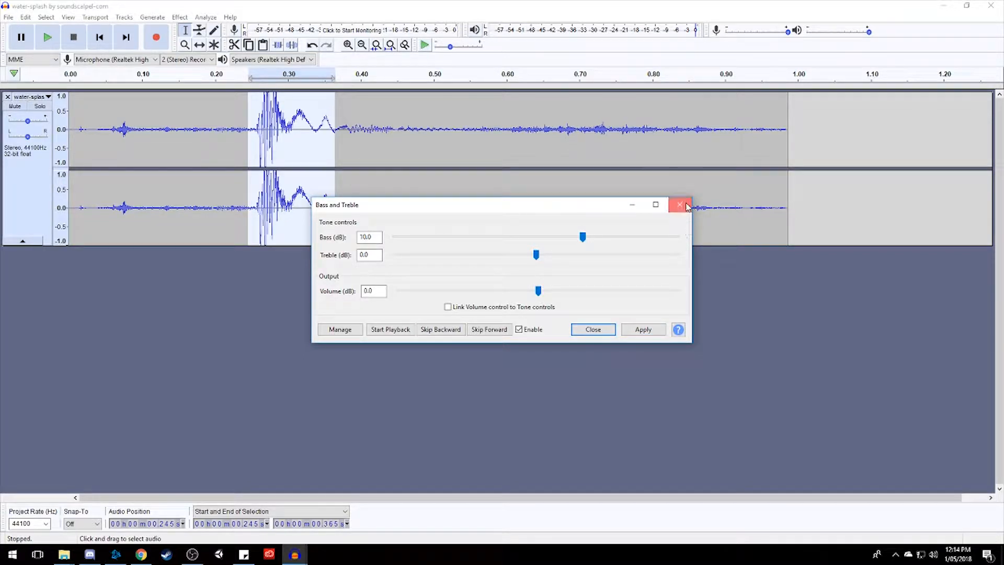
click(679, 204)
key(ctrl+a)
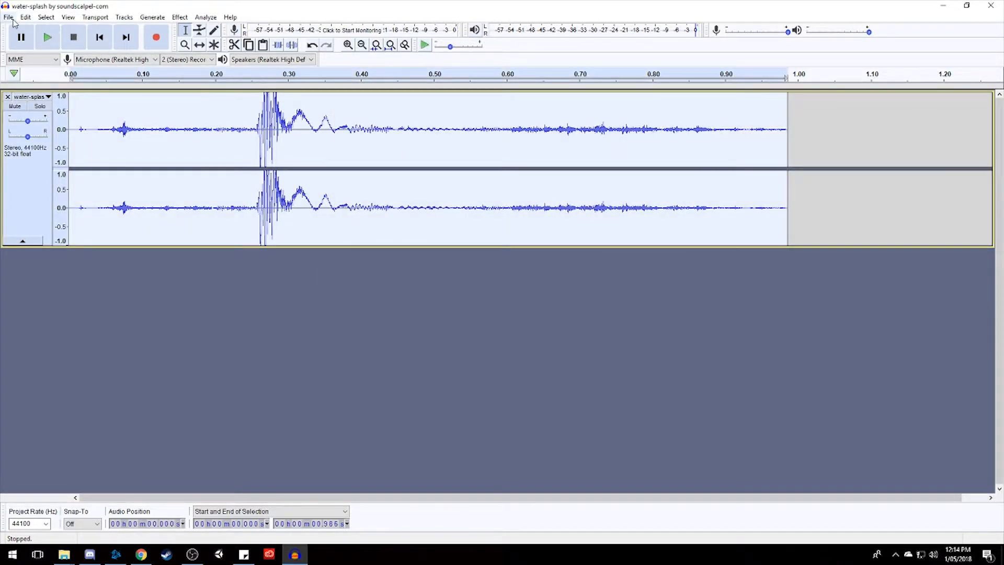
click(52, 36)
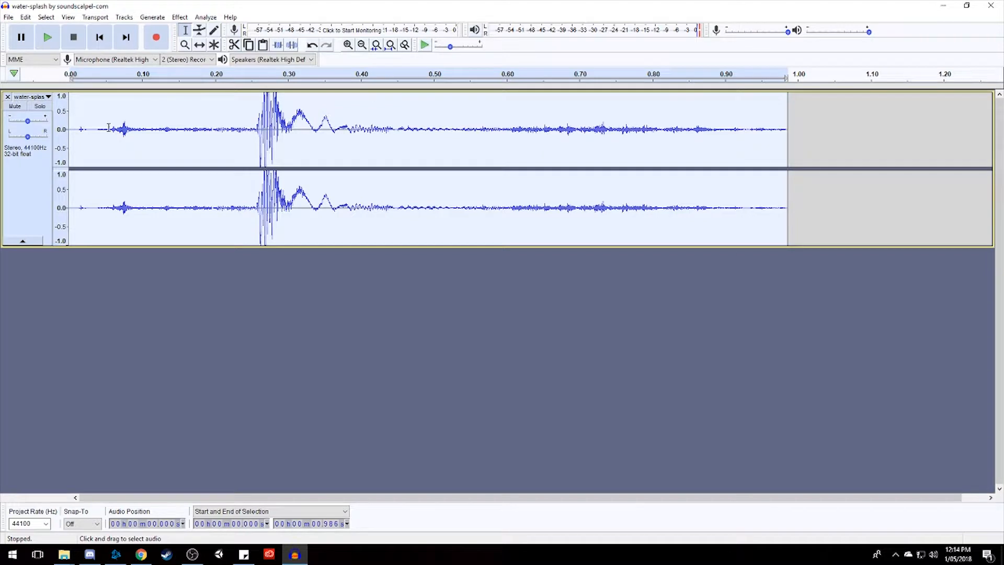
Amplify the small opening peak, from about 0.053 to 0.102 s, by about 10.7 dB and play the whole track.
drag(108, 128, 144, 129)
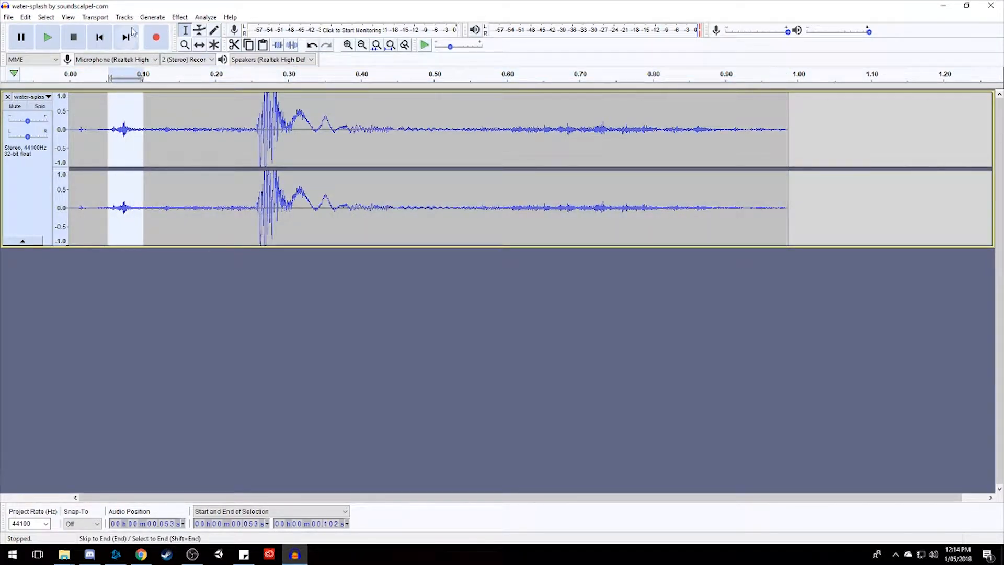
click(184, 21)
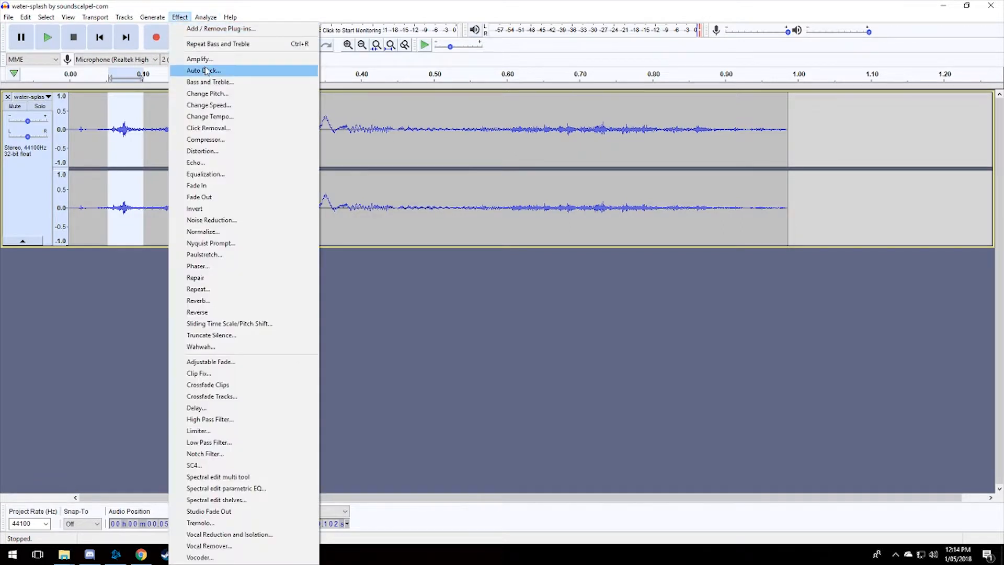
click(208, 63)
drag(533, 254, 531, 257)
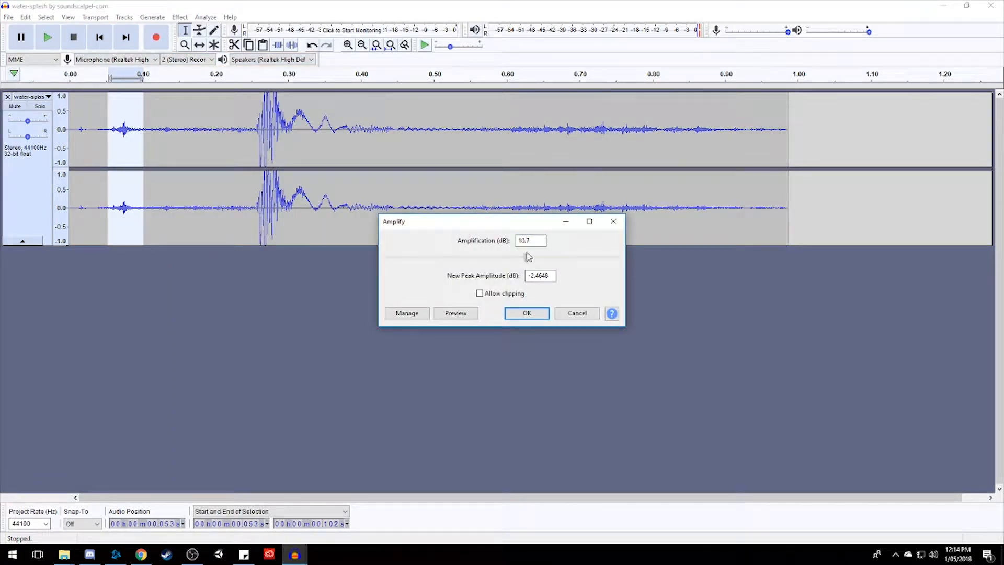
click(524, 313)
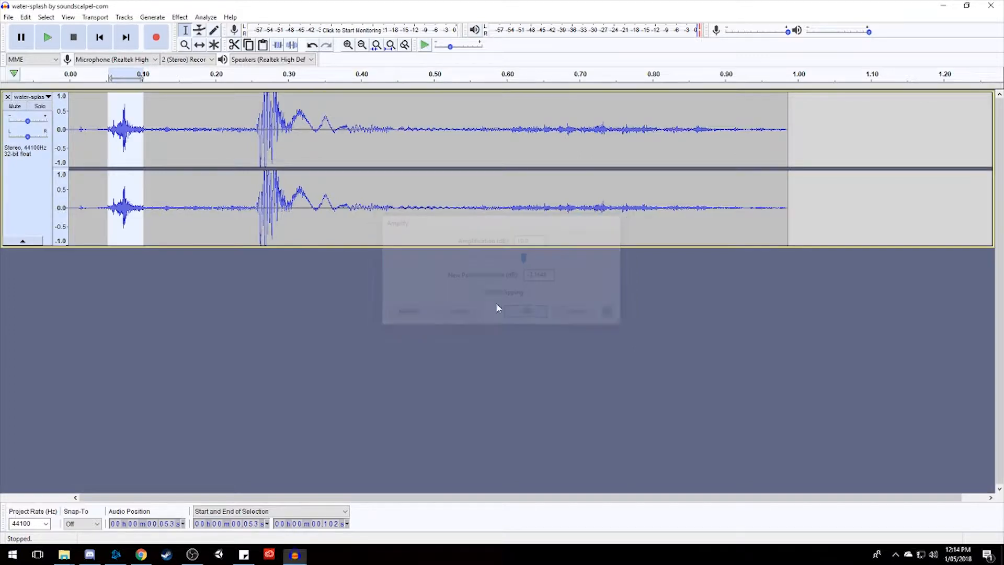
key(ctrl+a)
click(47, 37)
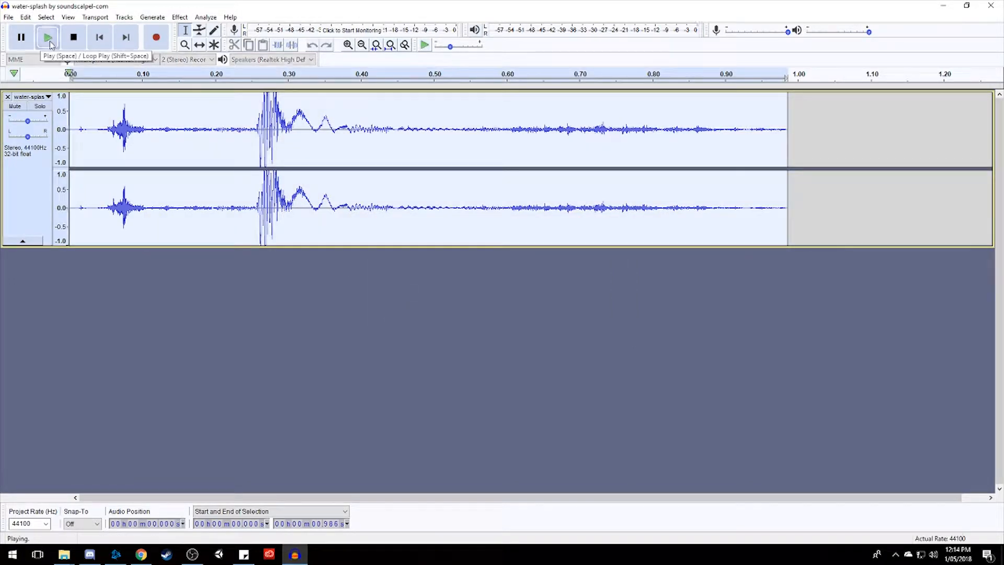
click(54, 41)
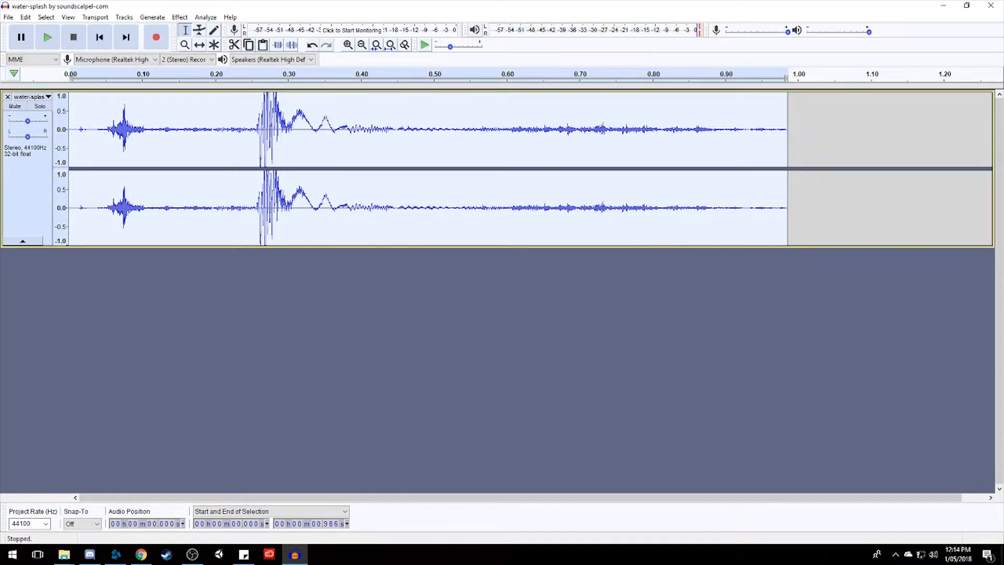
Import the splash 9 audio as a second track and play it soloed, with the water-splash track muted.
drag(52, 345, 217, 369)
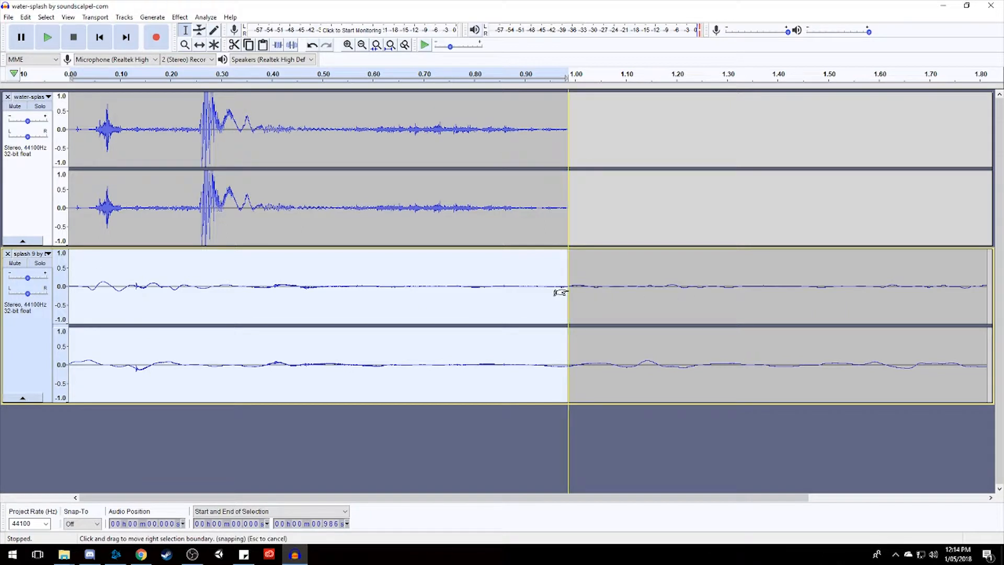
click(15, 106)
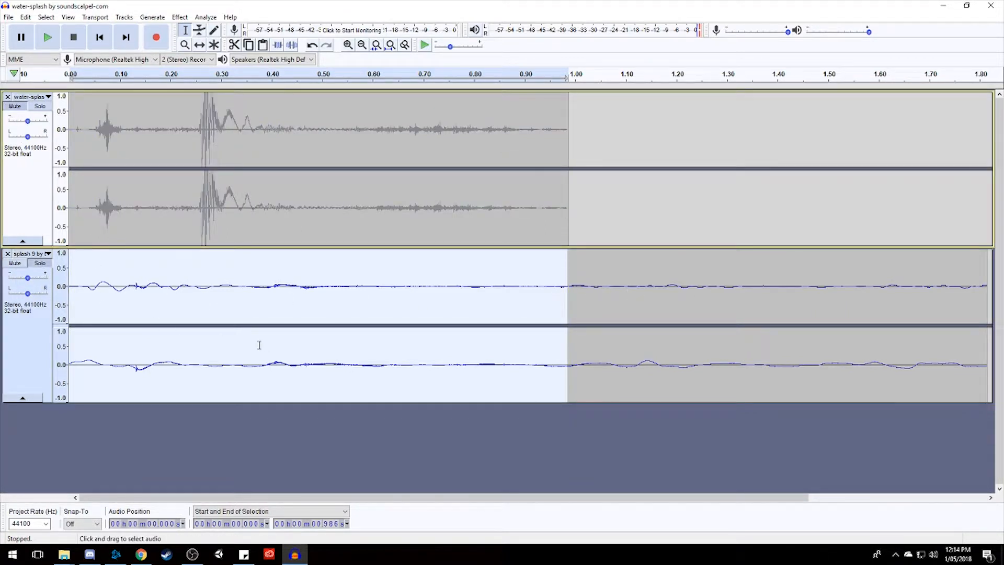
click(27, 340)
key(space)
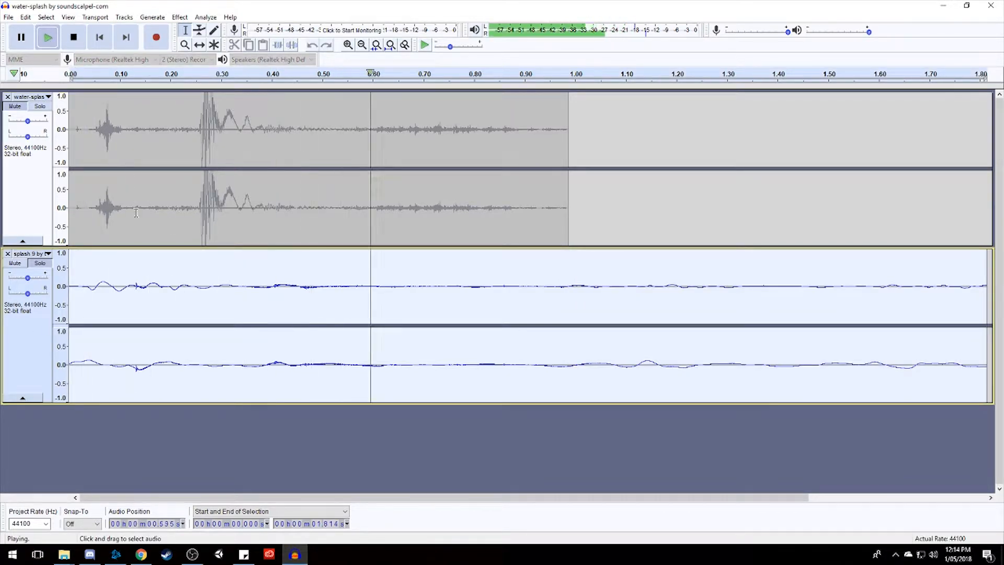
key(space)
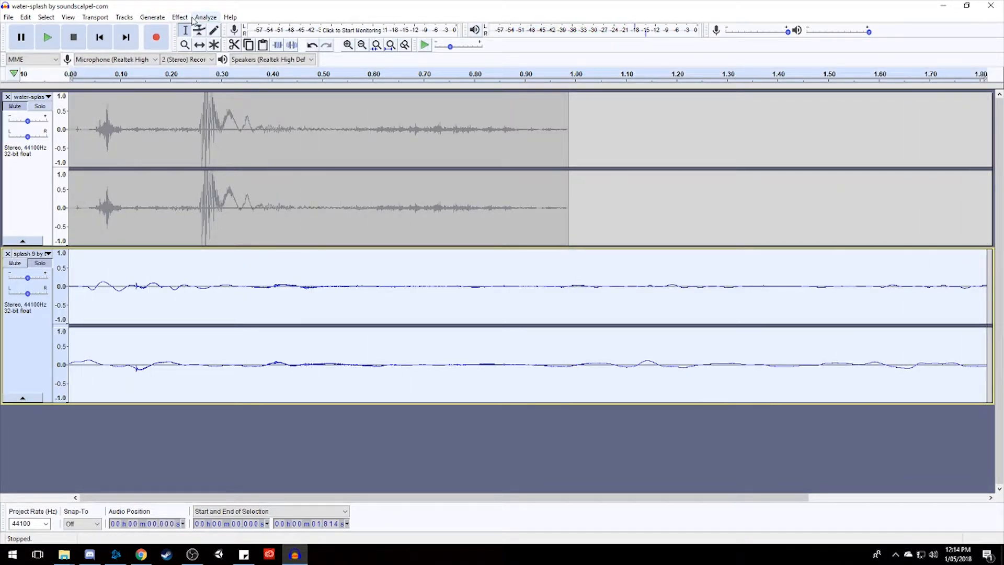
Amplify the whole splash 9 track by 10 dB, previewing the change, and play it soloed.
click(180, 17)
click(245, 65)
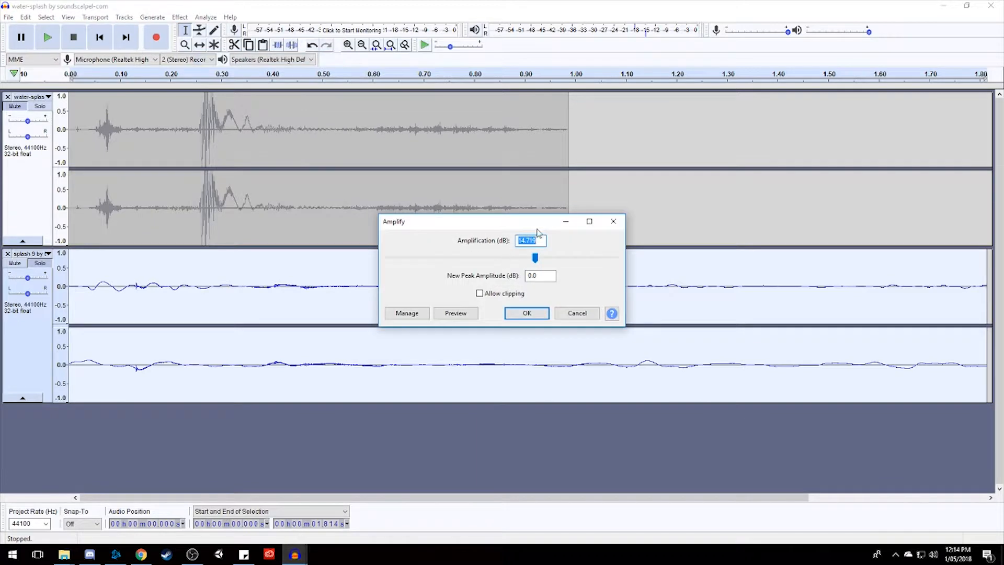
text(15)
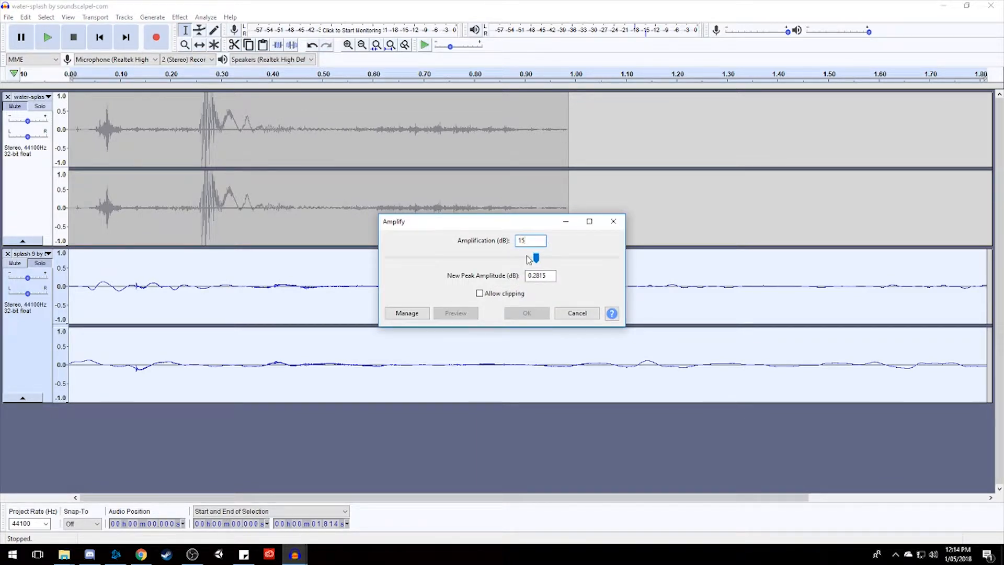
key(BackSpace)
key(BackSpace)
text(0)
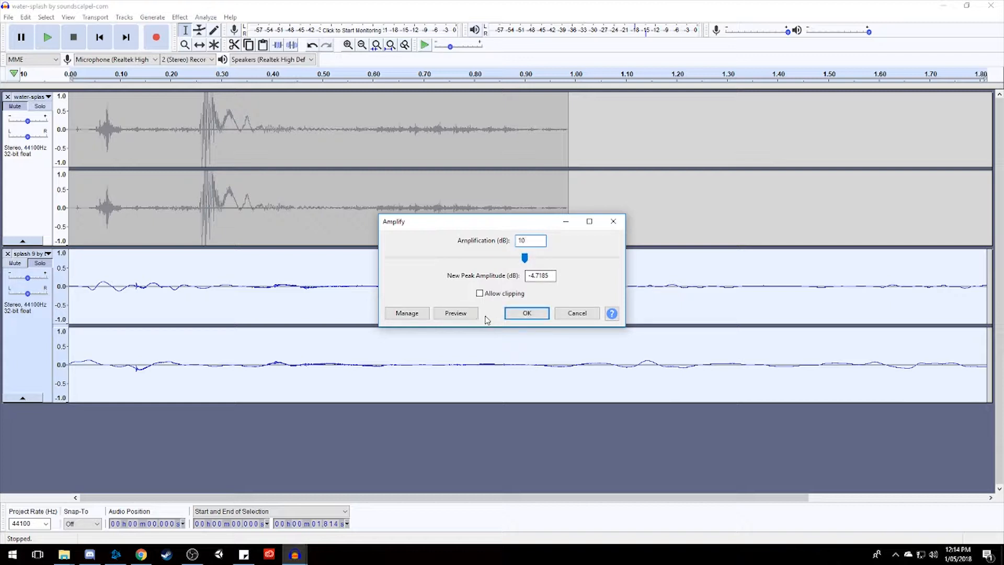
click(455, 313)
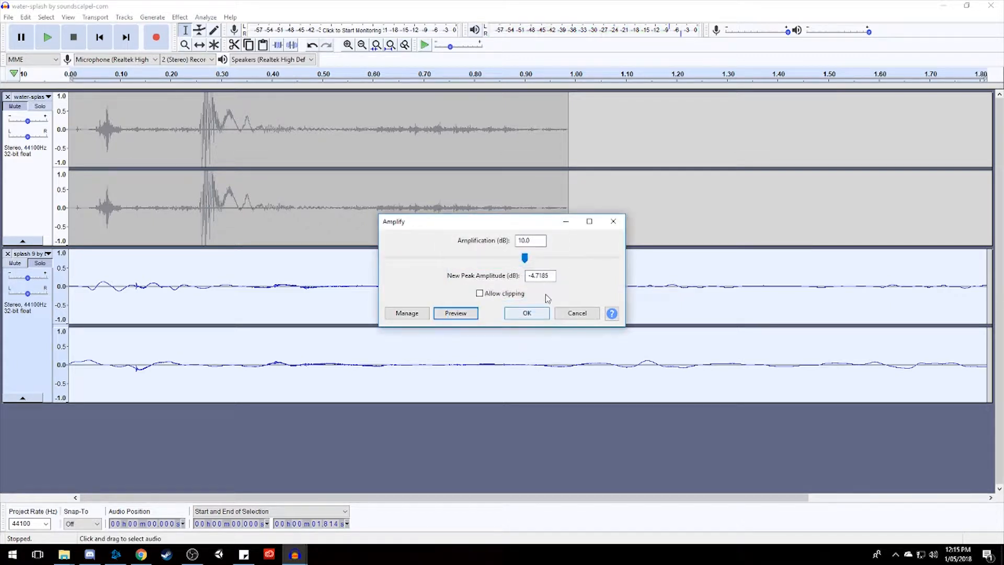
click(527, 312)
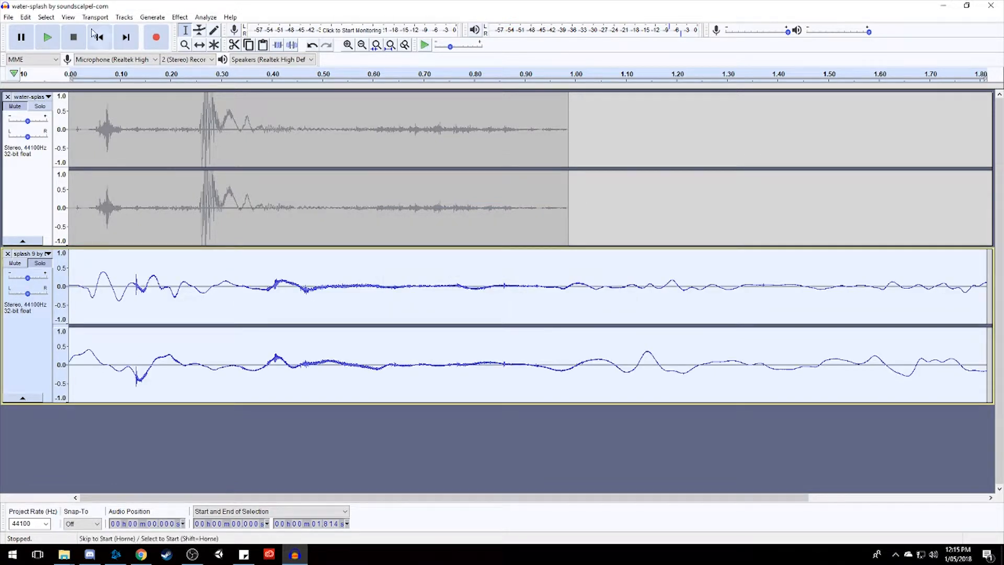
click(48, 37)
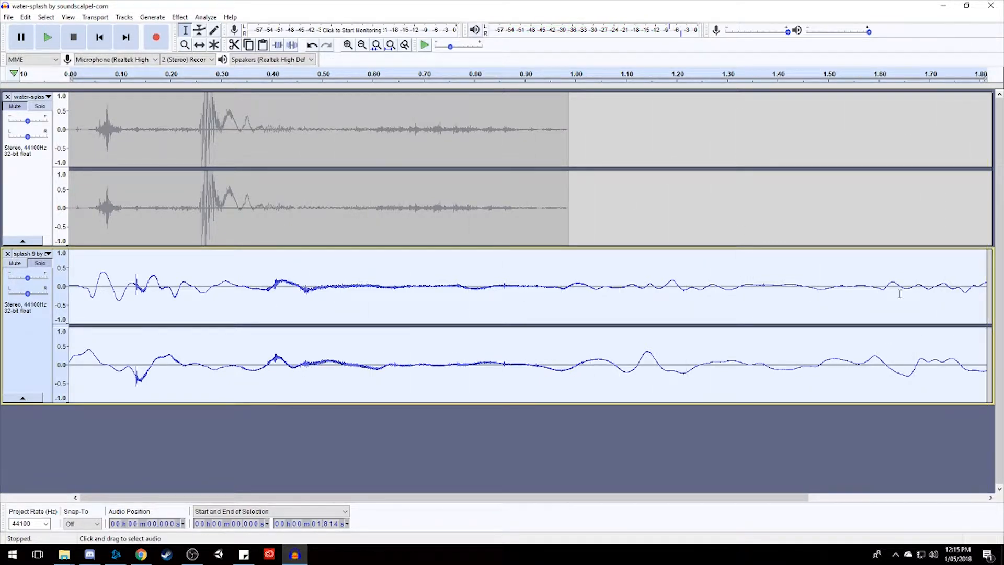
Fade in the first 0.028 s or so of the splash 9 track and fade out its ending from about 1.767 s.
drag(77, 288, 66, 288)
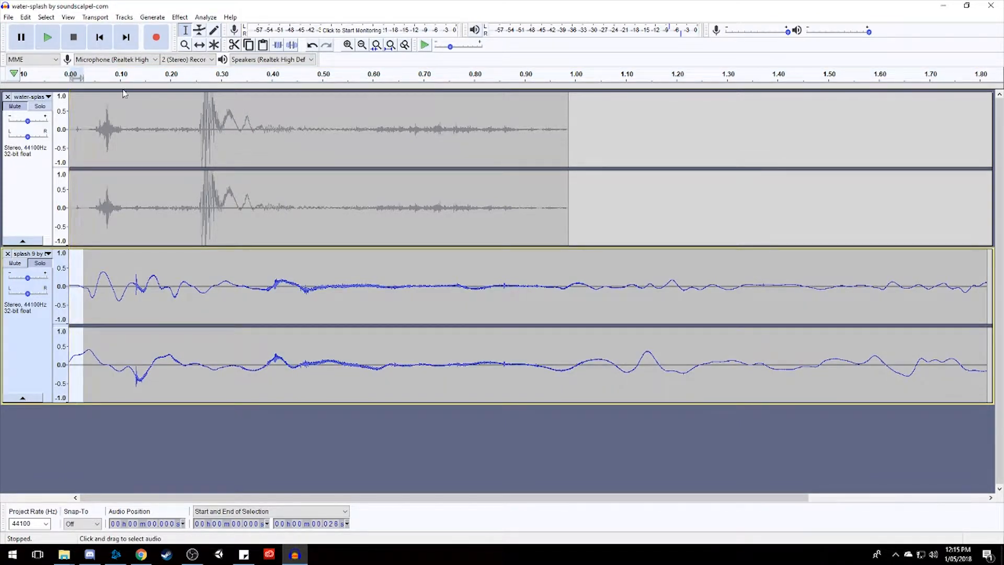
click(179, 17)
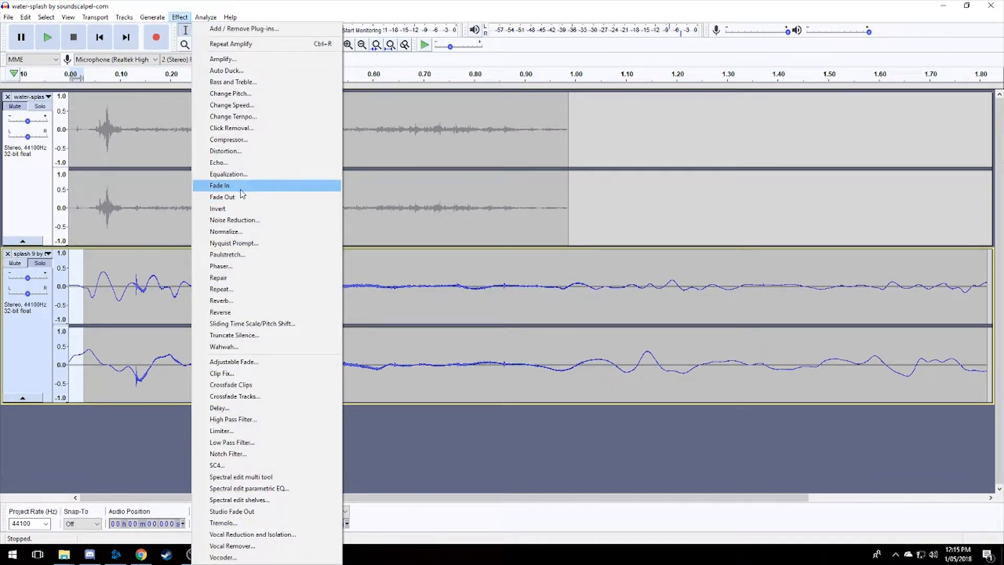
click(241, 188)
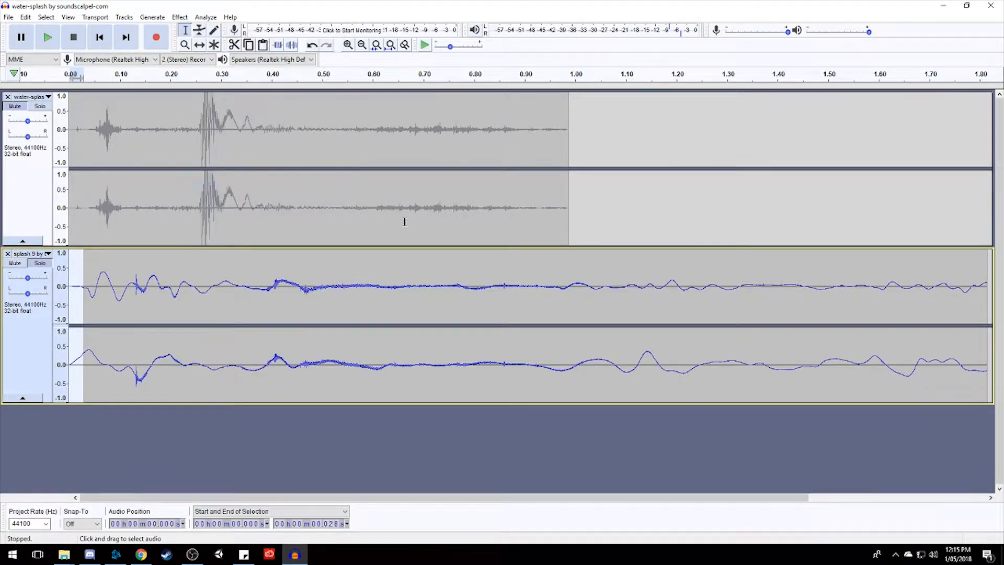
drag(962, 277, 986, 284)
click(179, 17)
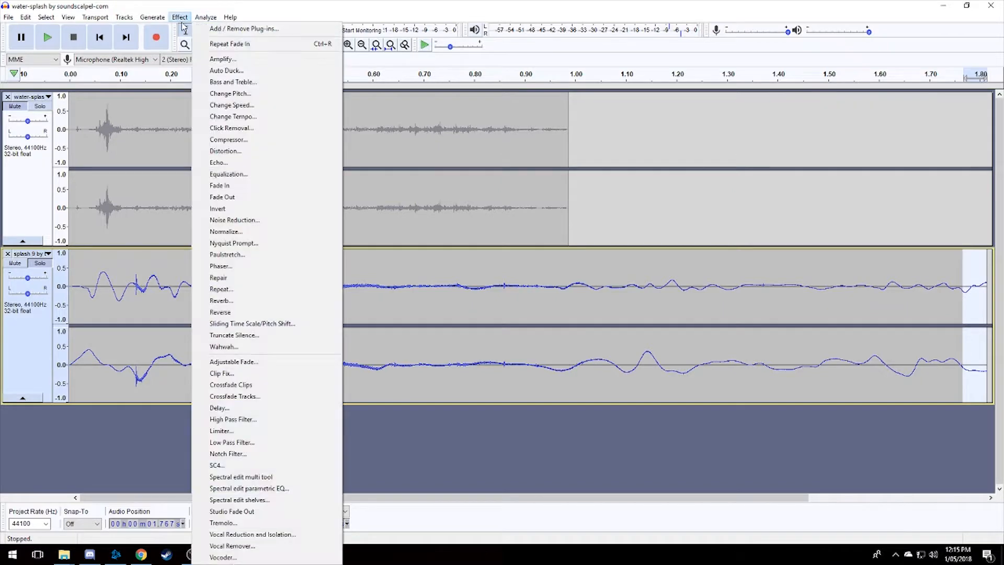
click(224, 197)
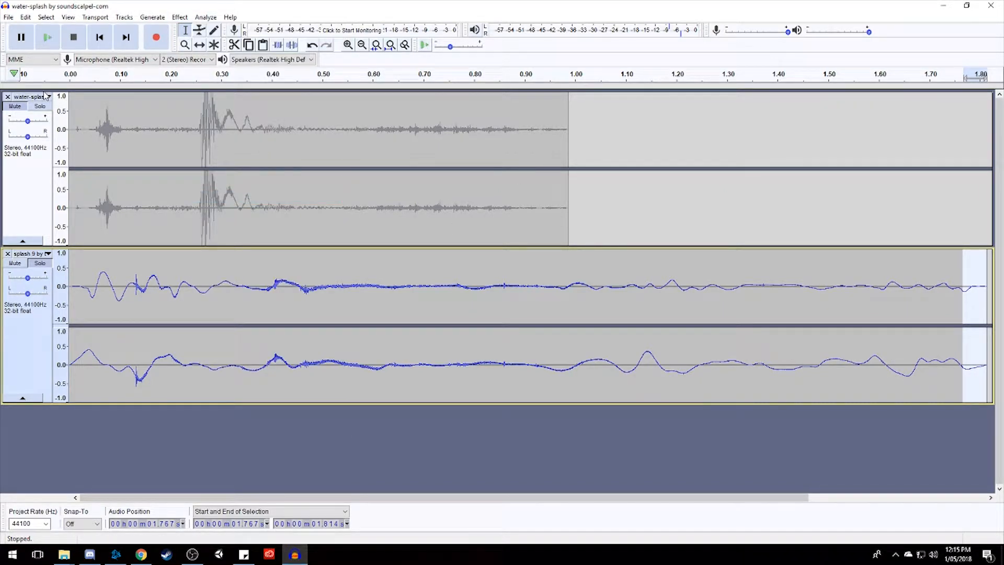
Amplify the entire splash 9 track by another 2 dB and play it.
key(ctrl+a)
click(31, 337)
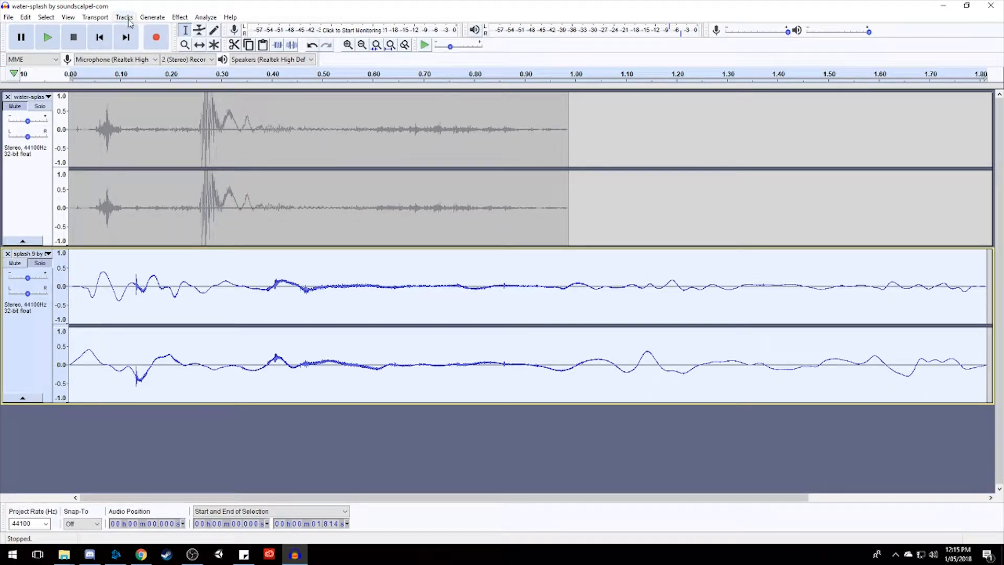
click(180, 17)
click(222, 59)
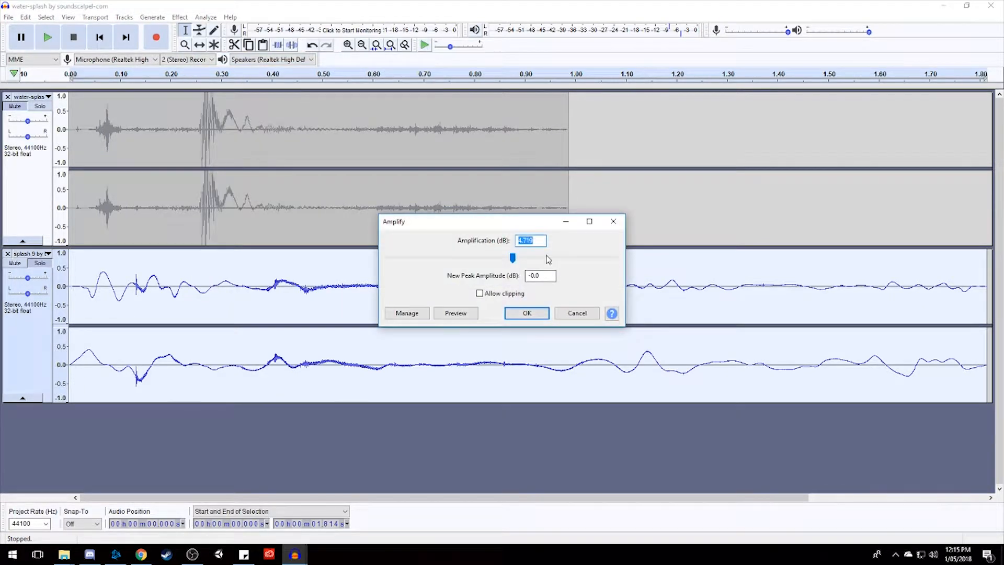
text(2)
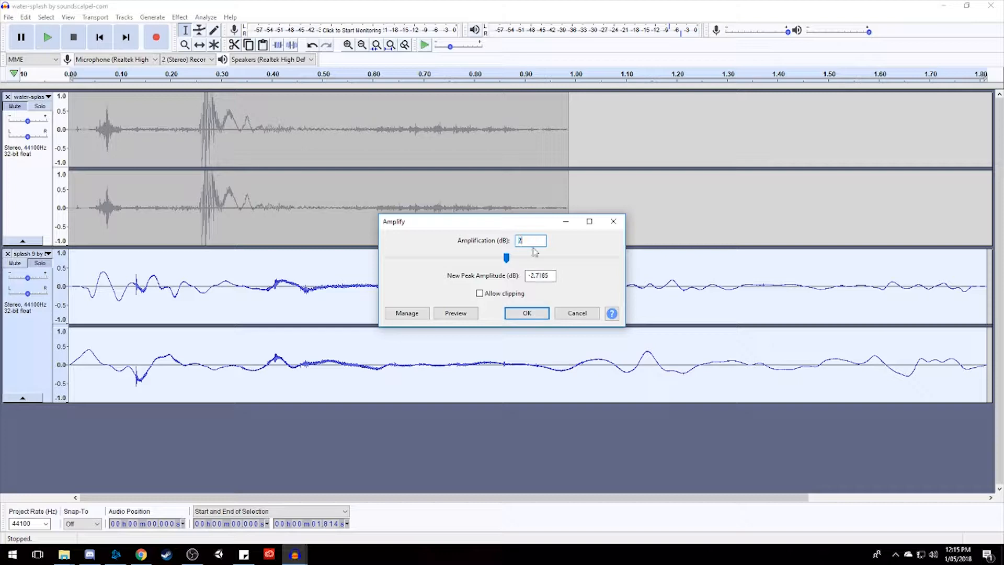
click(528, 312)
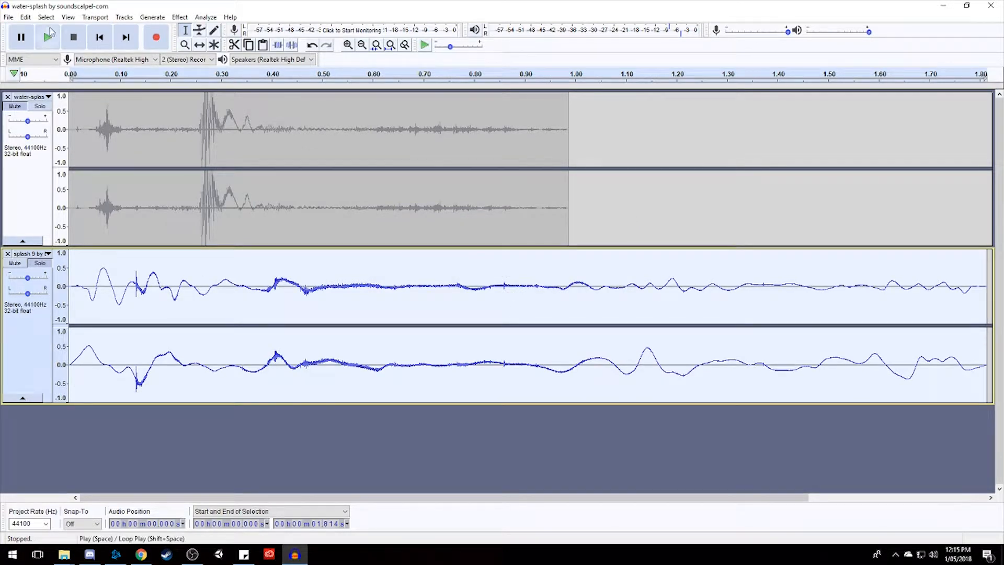
click(48, 35)
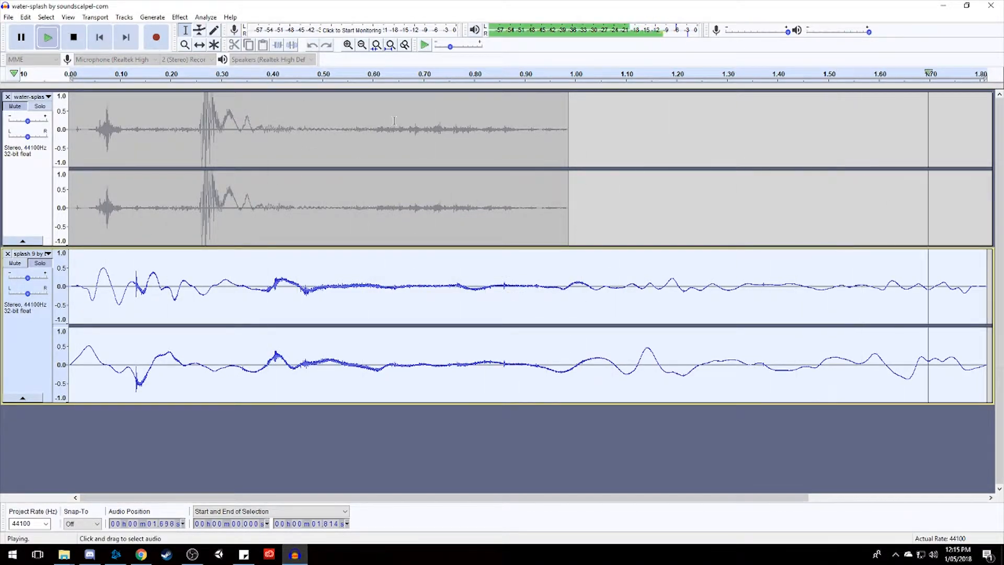
Raise the splash 9 track's gain slightly, unmute the water-splash track and play both together.
drag(29, 279, 32, 282)
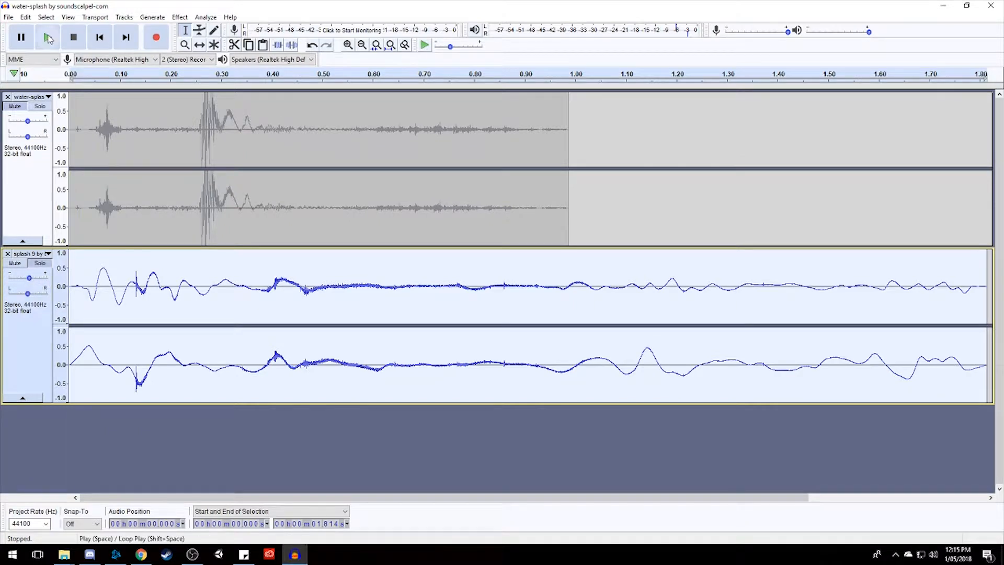
click(47, 37)
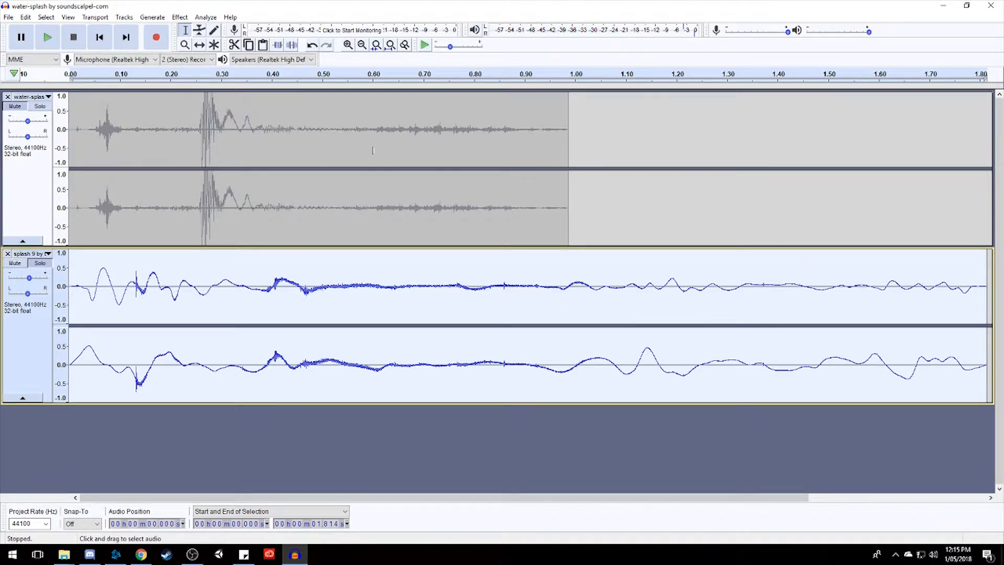
click(14, 107)
click(48, 38)
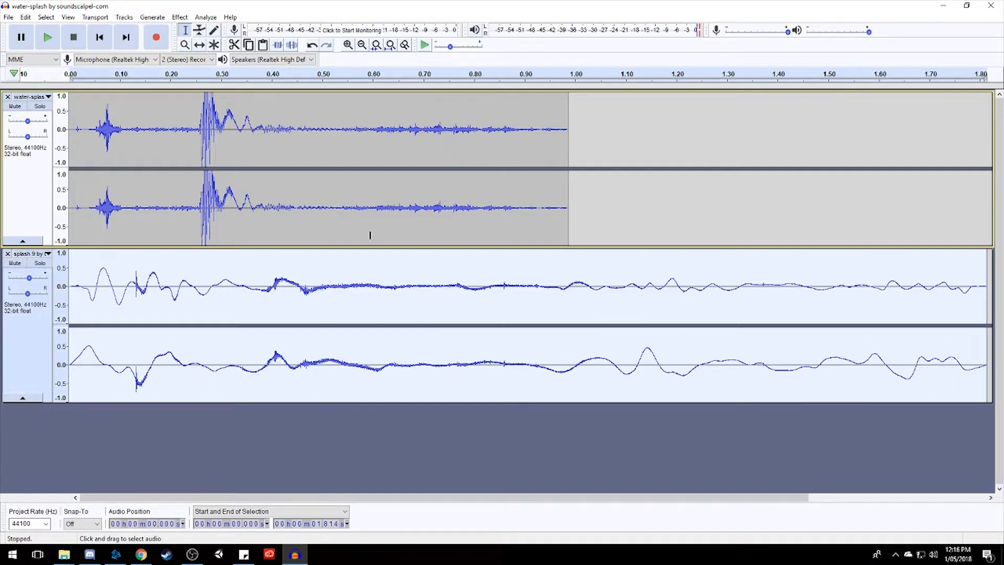
click(52, 43)
Change the pitch of the water-splash peak from about 0.235 to 0.385 s by -5 percent and play both tracks in full.
drag(189, 122, 264, 123)
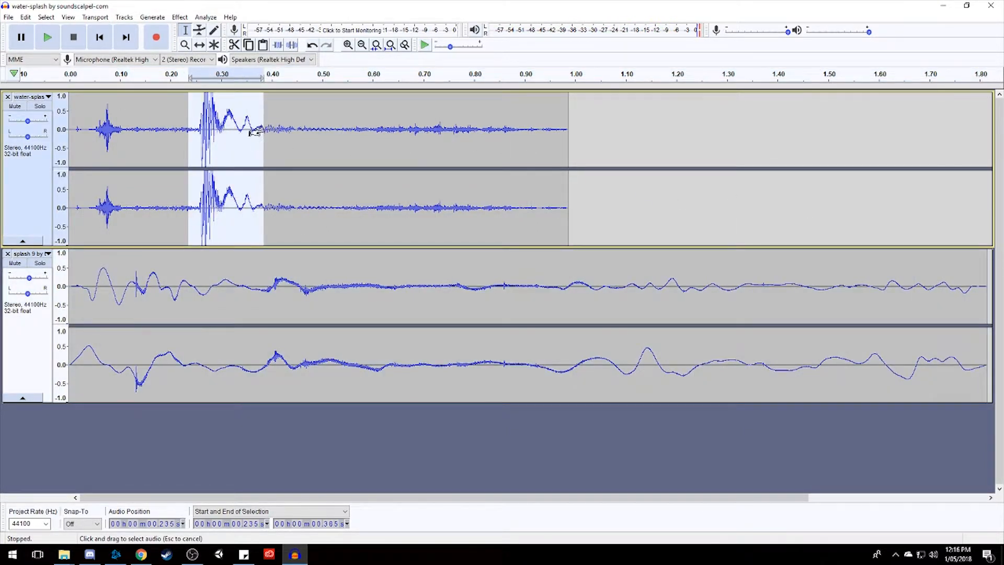
click(184, 17)
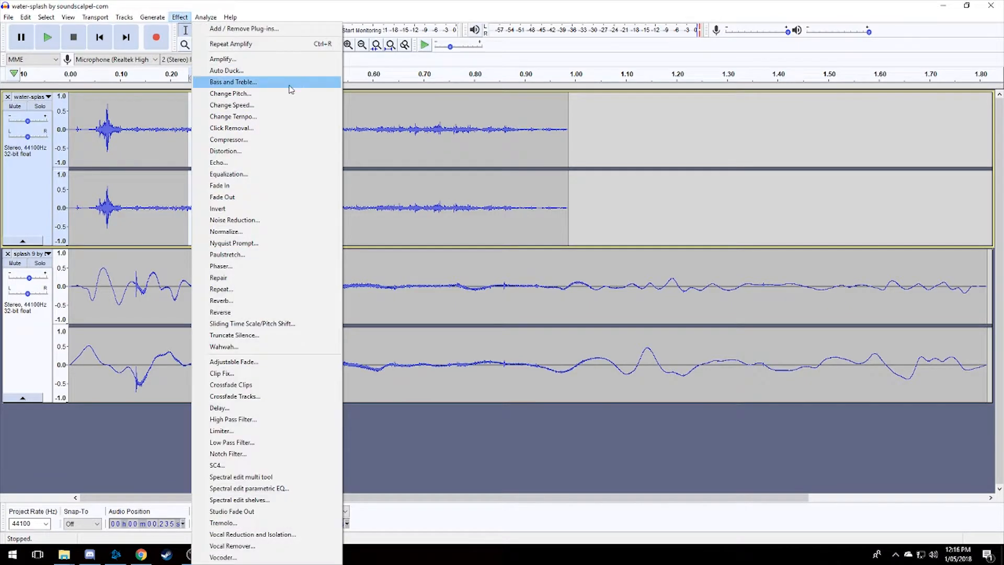
click(260, 94)
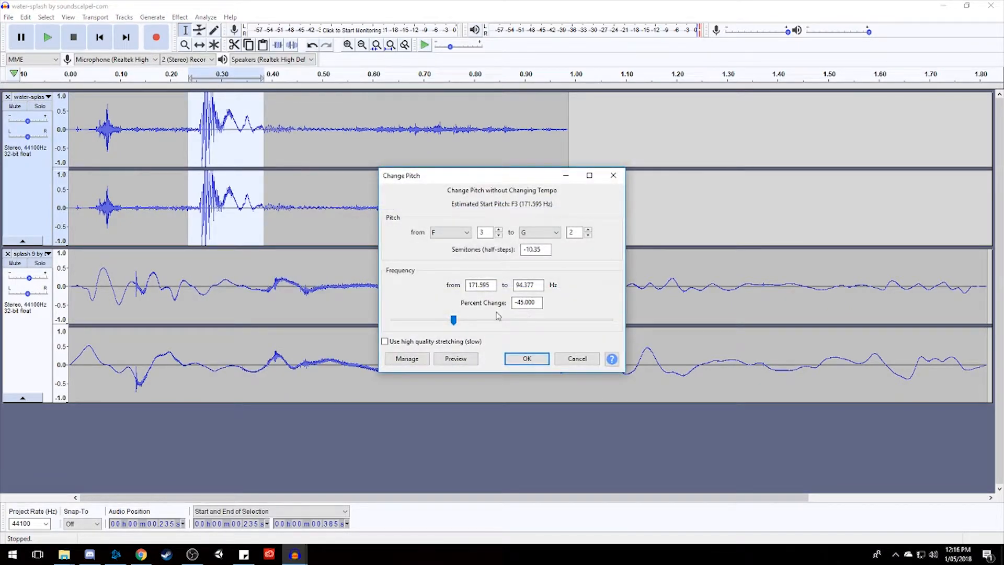
click(457, 358)
drag(454, 320, 479, 320)
click(476, 358)
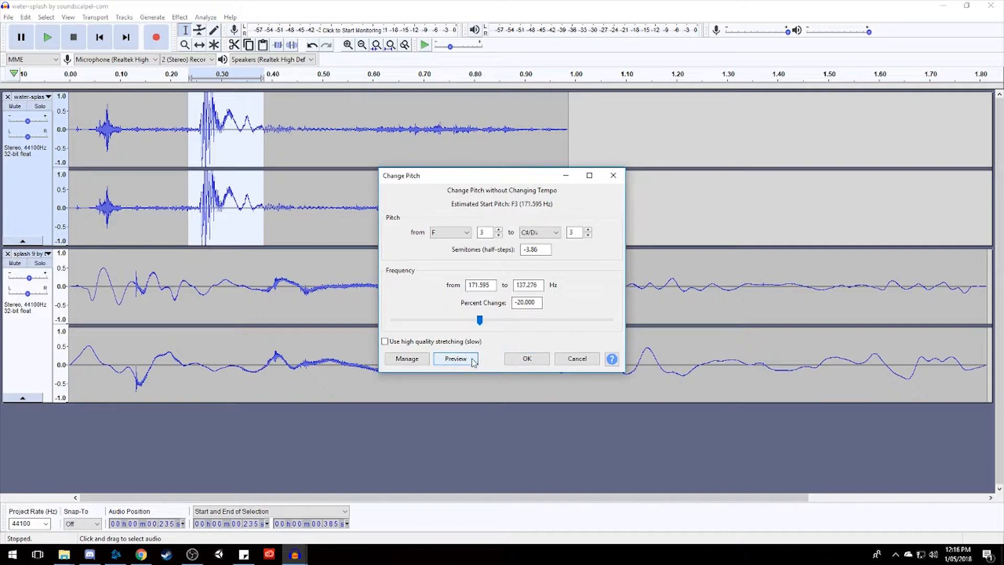
drag(482, 321, 500, 326)
click(476, 359)
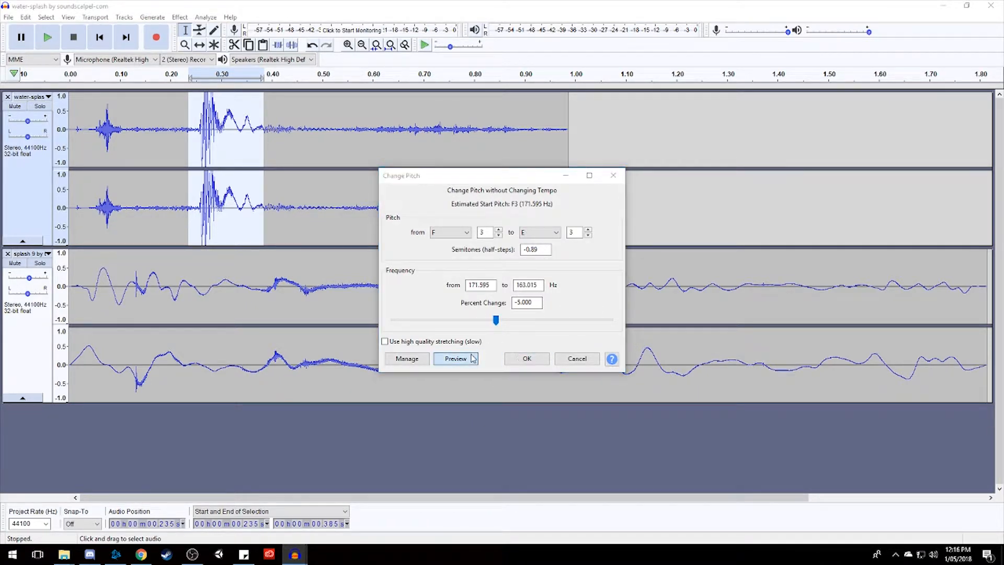
click(526, 359)
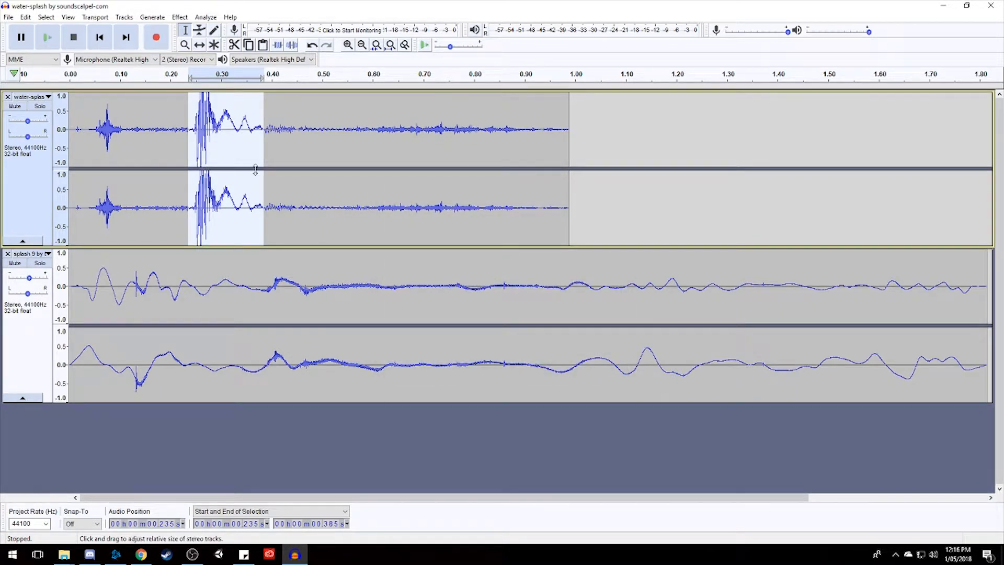
key(ctrl+a)
click(48, 37)
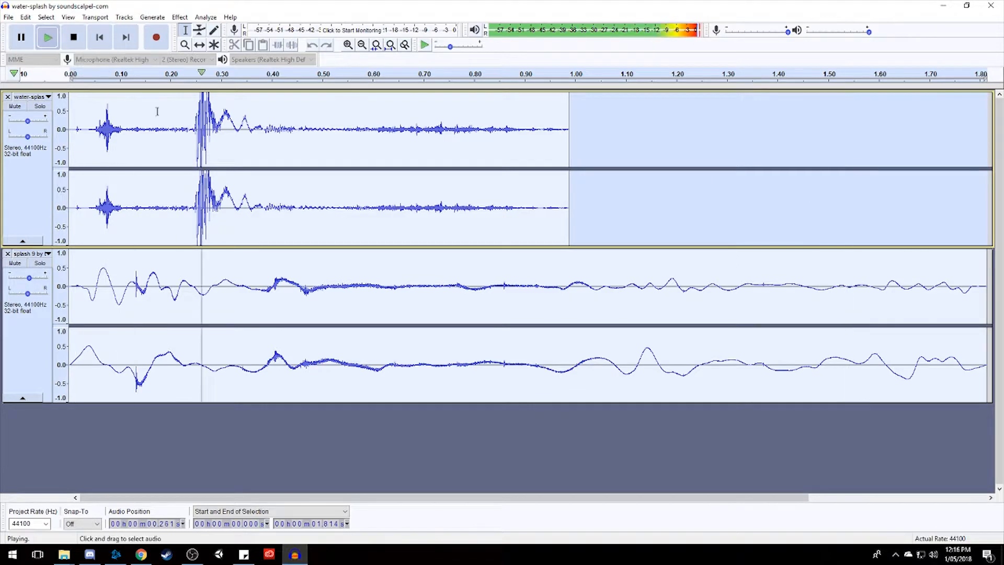
Boost the bass of the water-splash track's main peak by 10 dB with Bass and Treble and play both tracks.
click(180, 17)
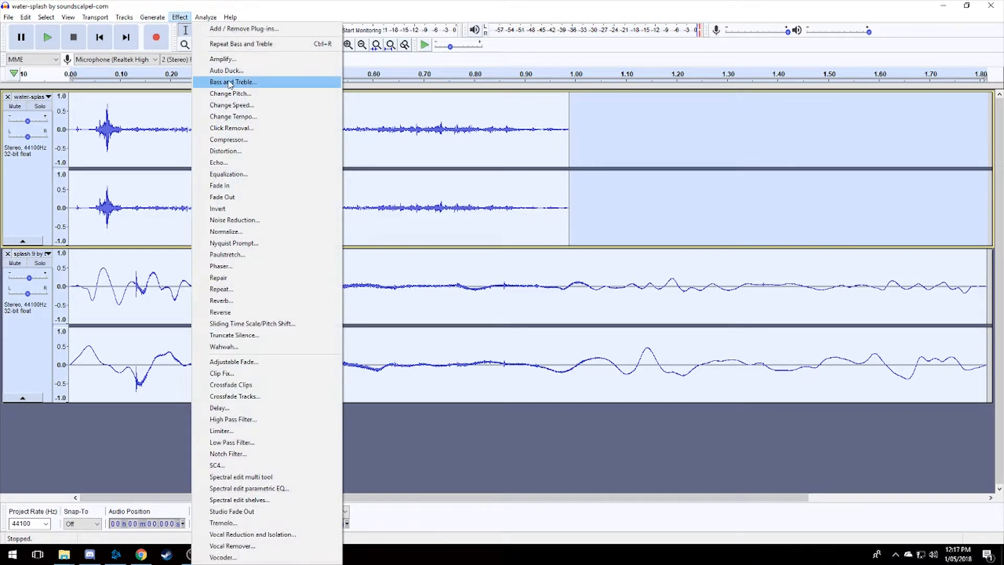
click(230, 82)
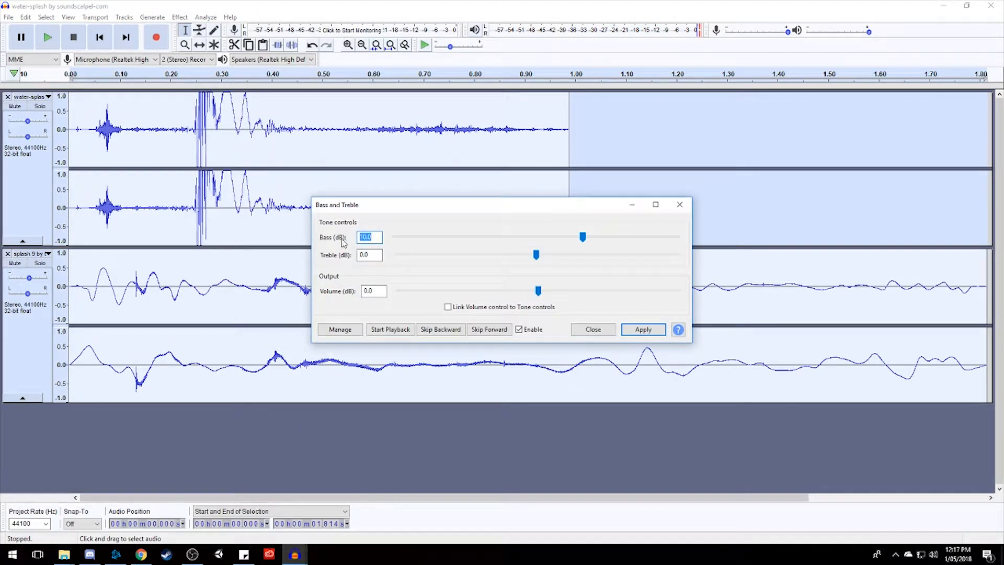
click(679, 204)
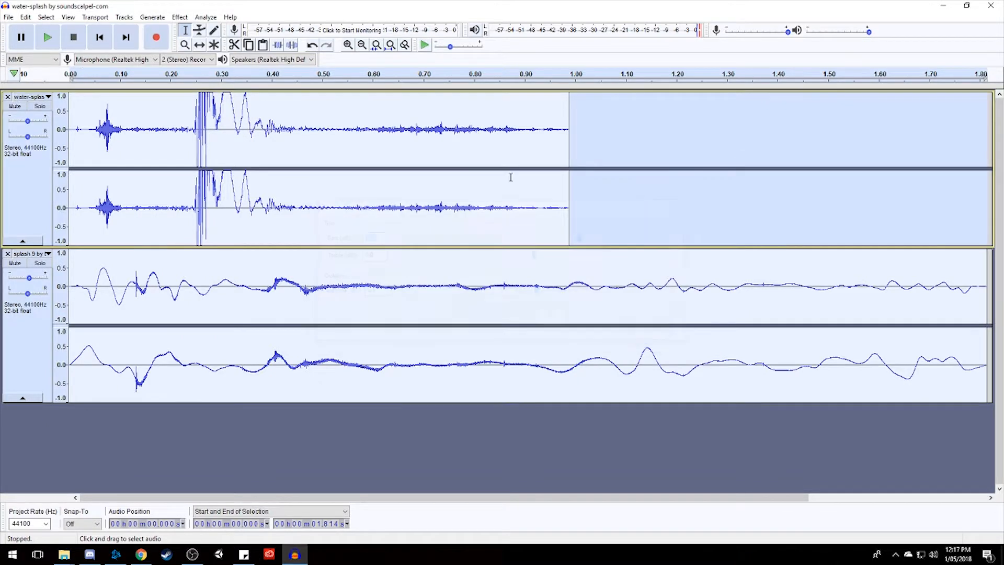
click(48, 40)
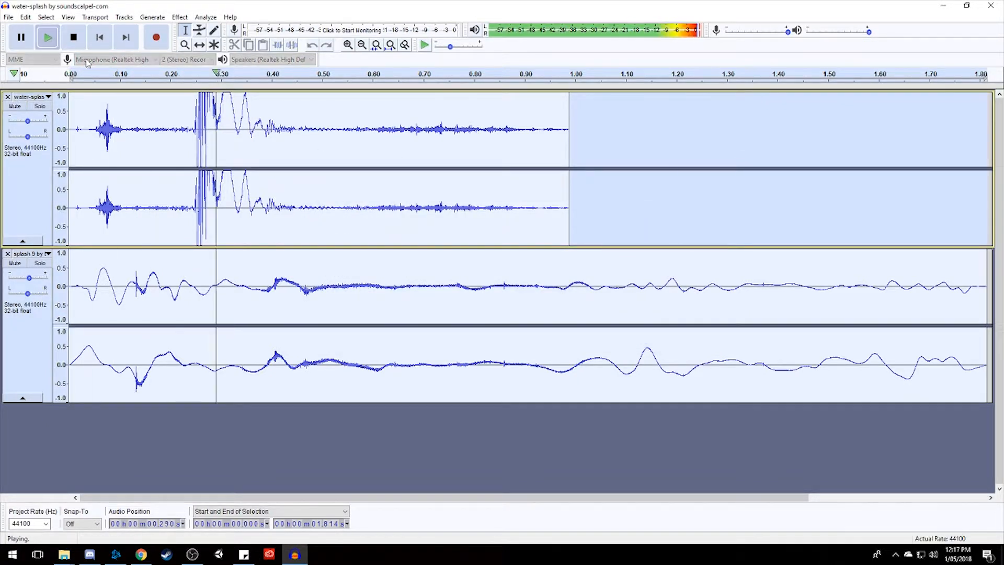
click(48, 39)
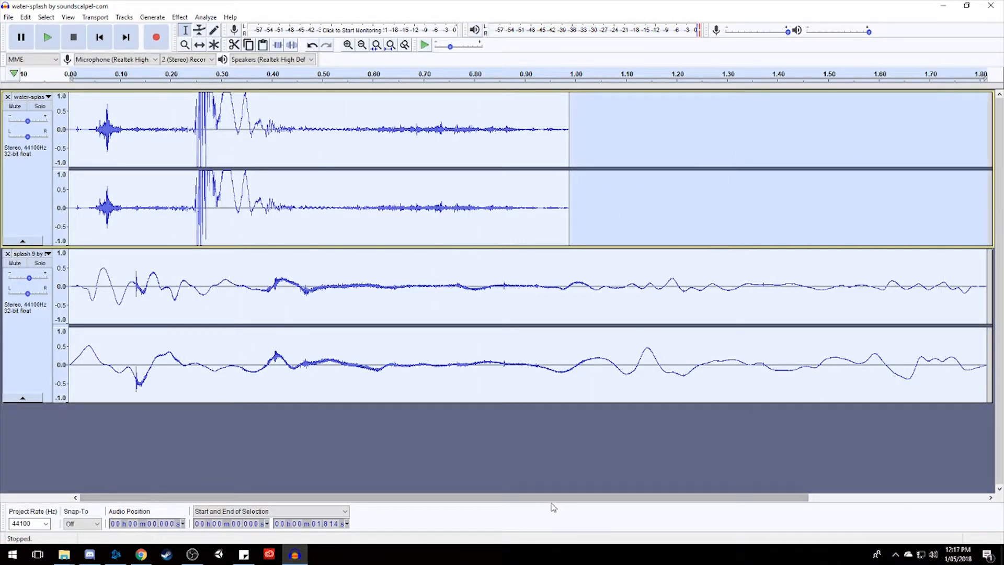
Export the layered splash as a WAV named Boulder Splash into the Audio folder of the A-Thiefs-Way project's Assets.
drag(562, 497, 523, 343)
click(9, 18)
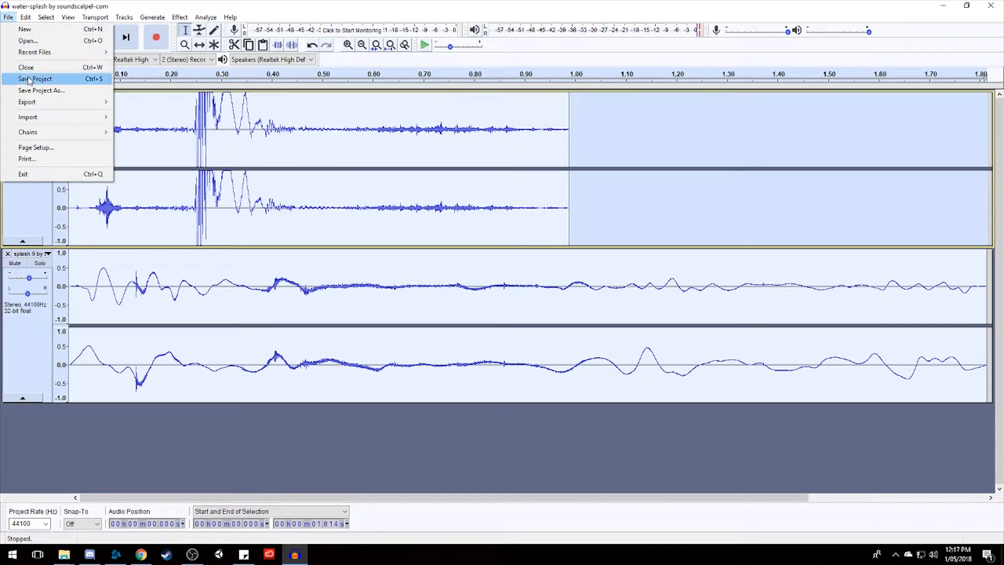
mouse_move(62, 102)
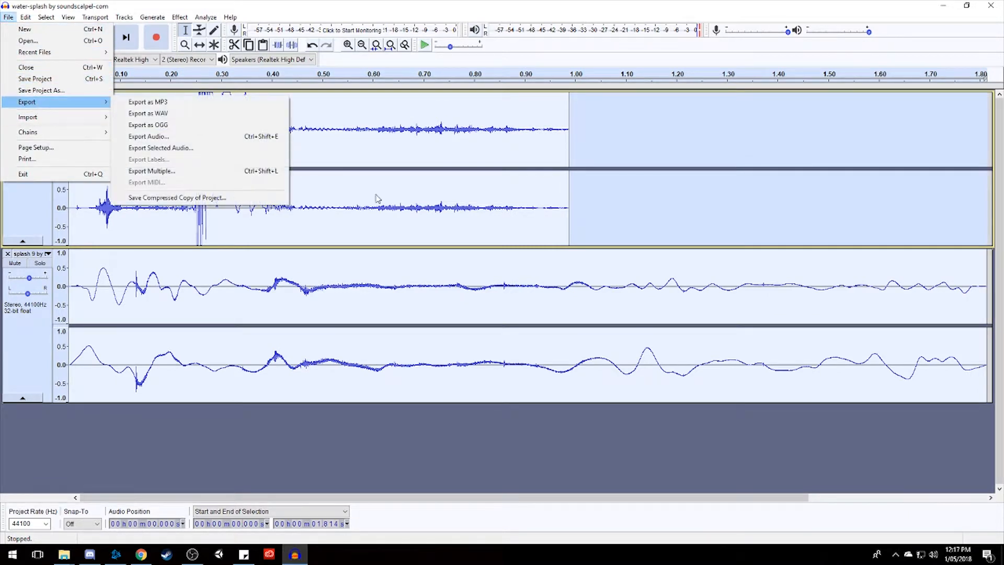
click(202, 113)
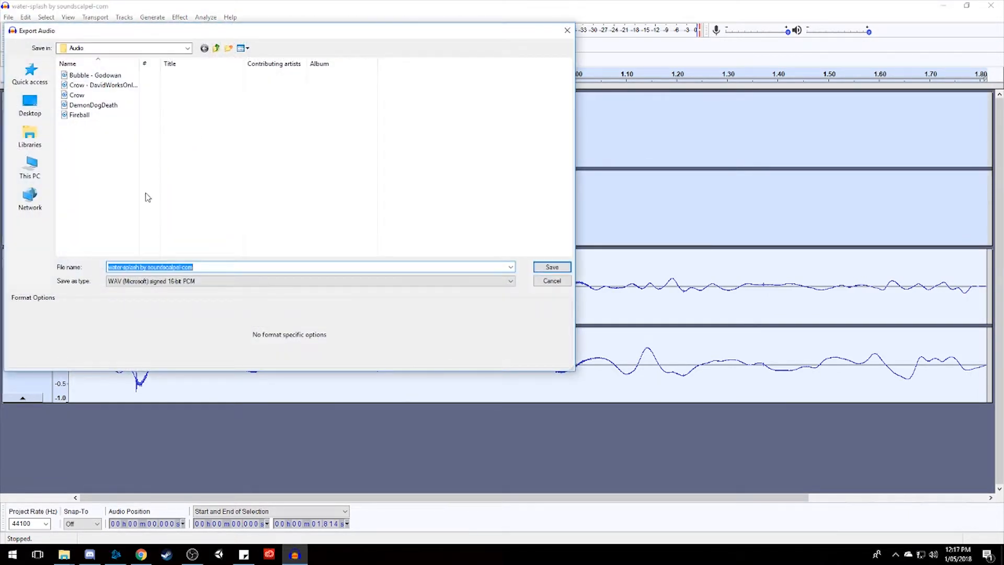
click(30, 135)
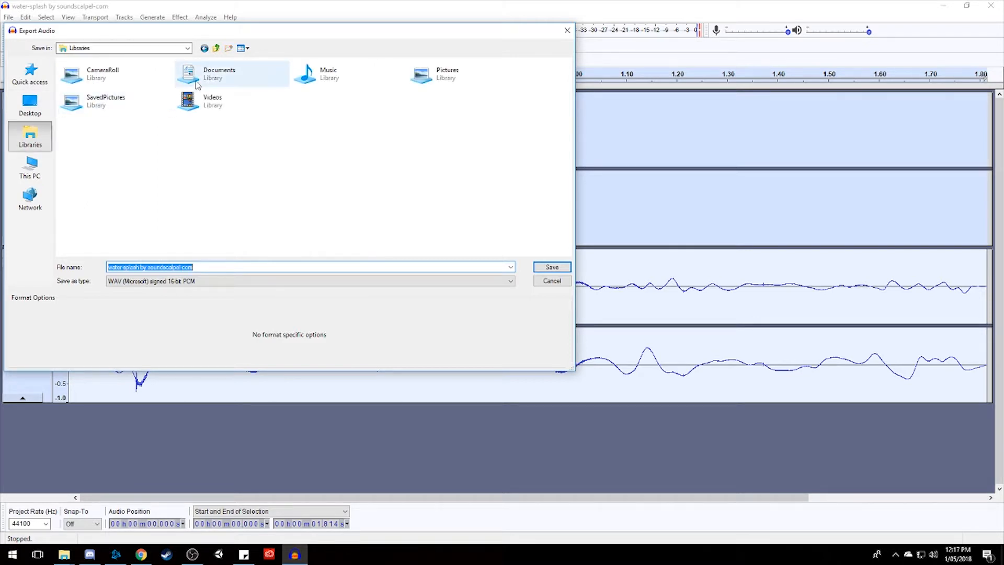
double_click(219, 78)
double_click(92, 97)
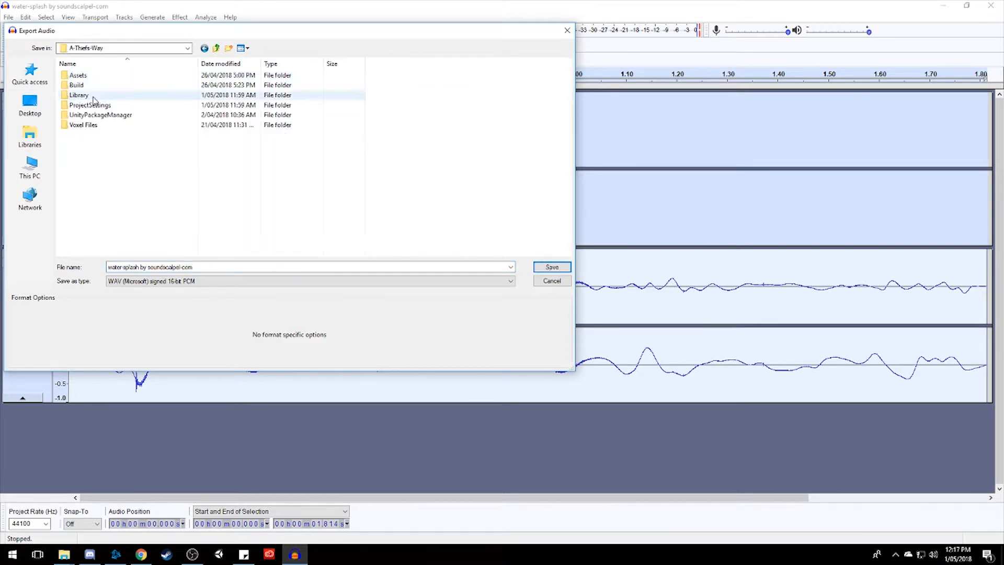
double_click(113, 78)
double_click(85, 107)
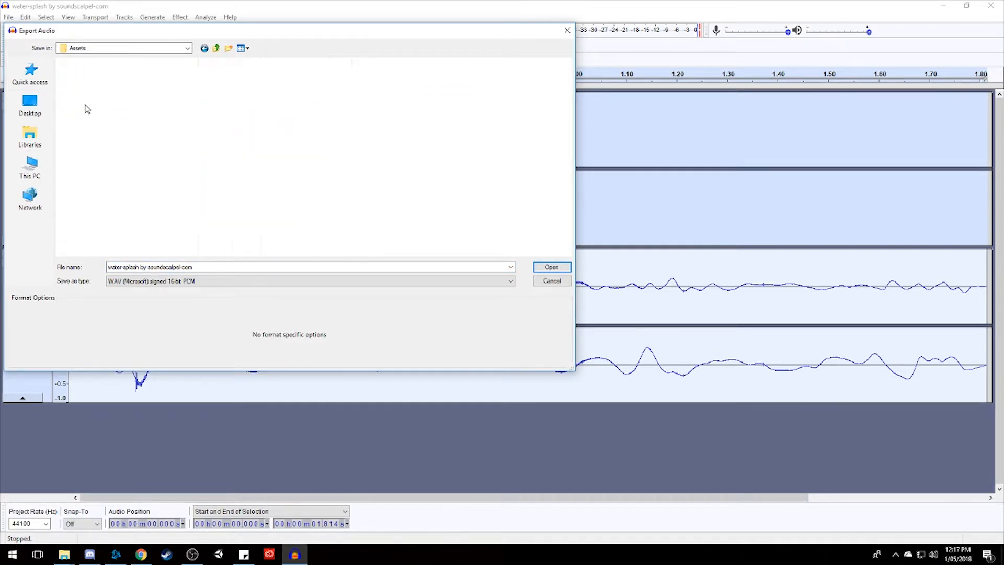
click(193, 267)
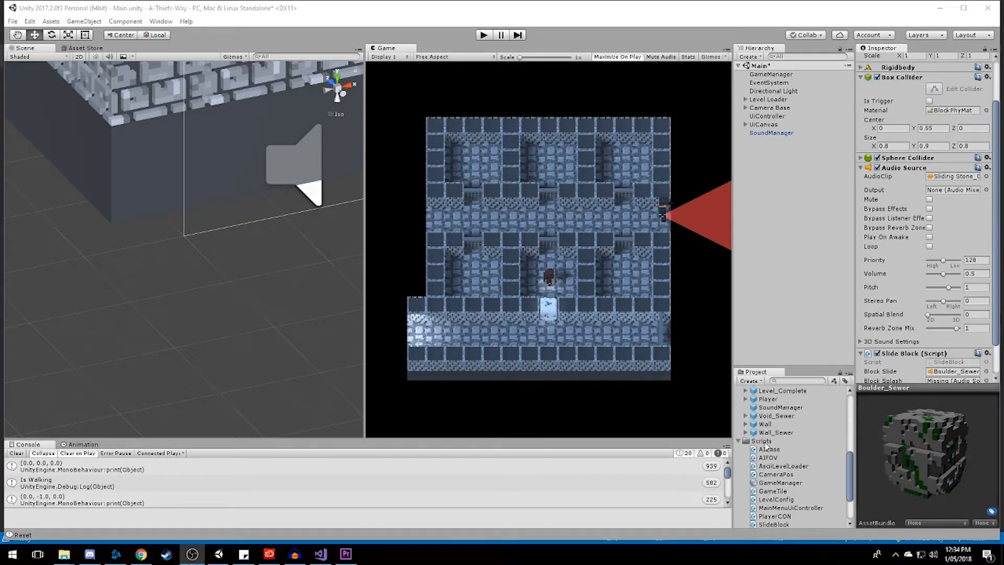
In Unity, inspect the Boulder Splash clip's import settings and waveform in the project's Audio folder.
scroll(765, 447, up, 5)
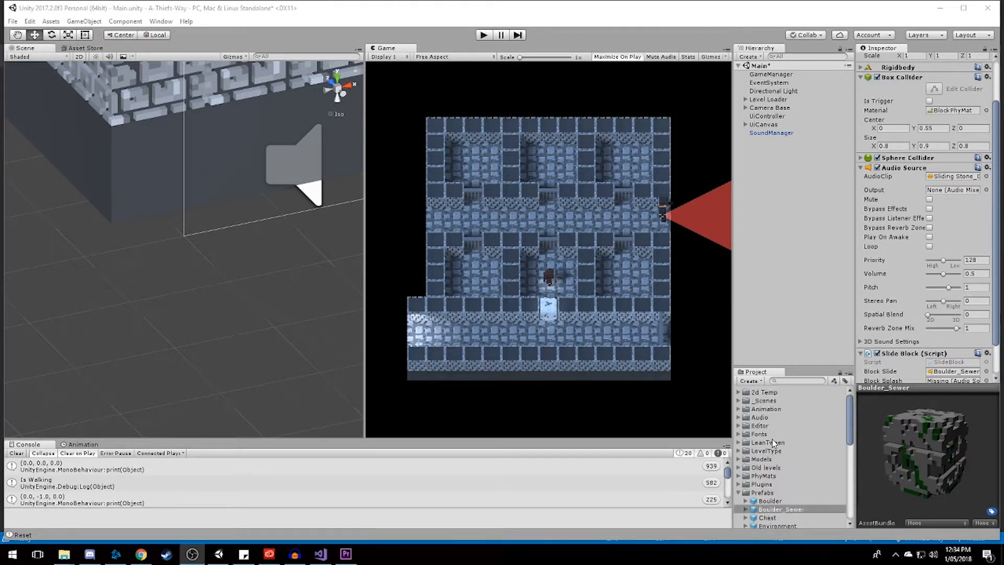
click(739, 417)
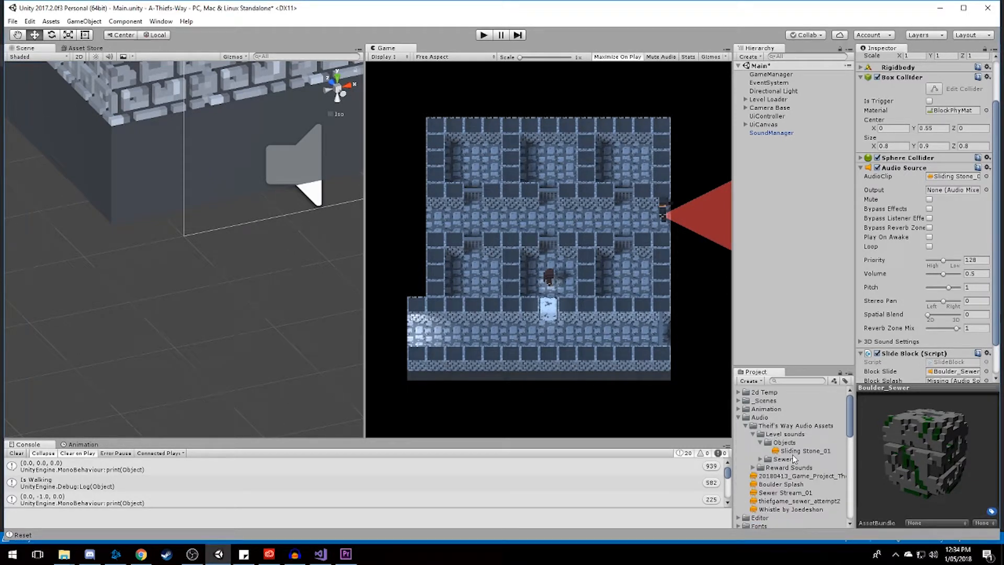
click(781, 485)
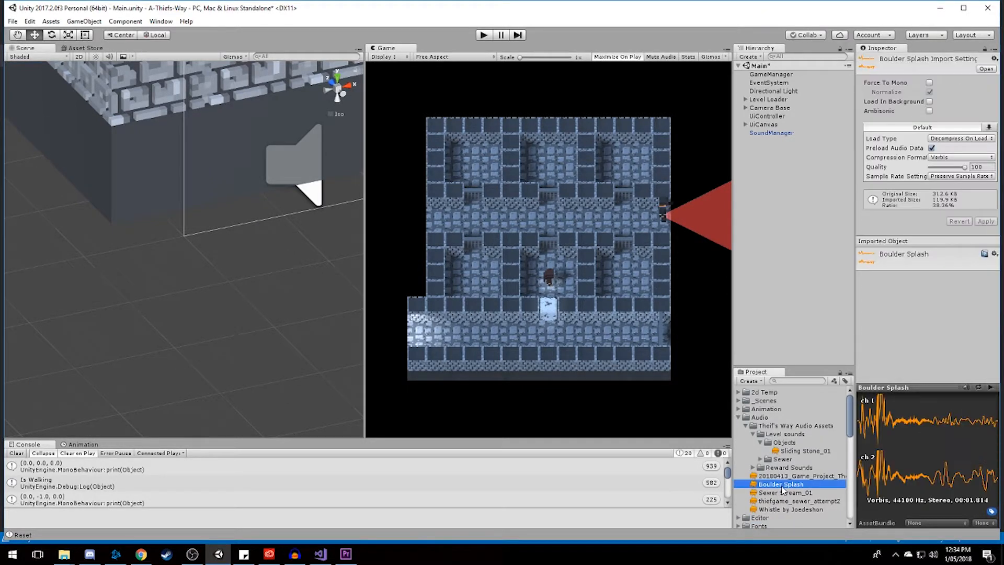
Add a second Audio Source component to the Boulder_Sewer prefab.
click(739, 418)
scroll(780, 434, down, 5)
click(791, 415)
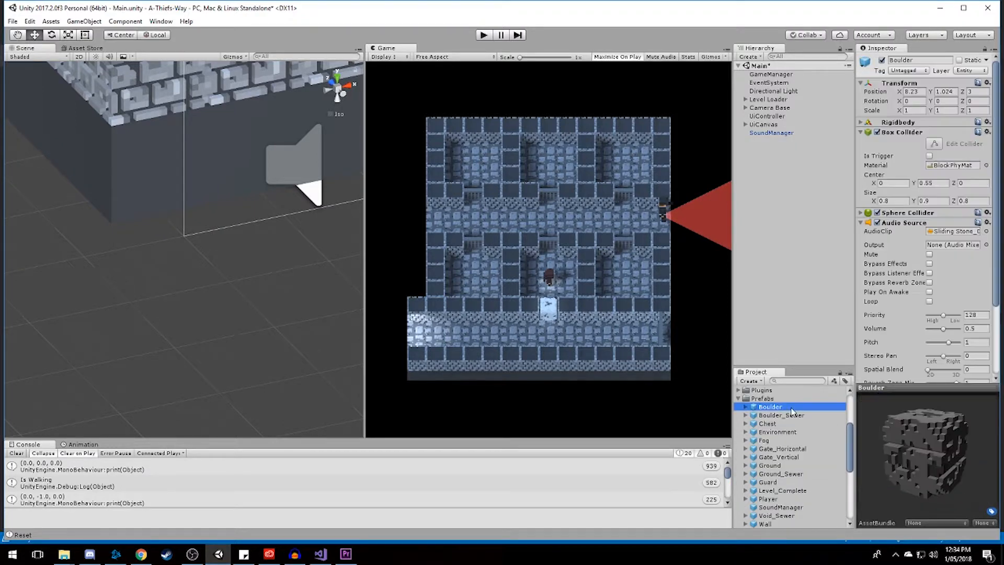
scroll(898, 306, down, 3)
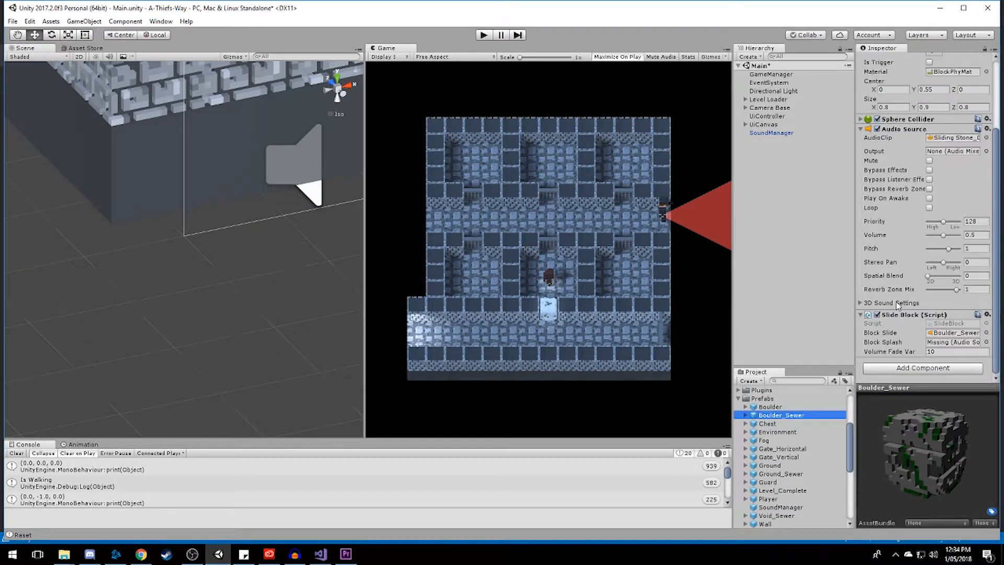
click(890, 369)
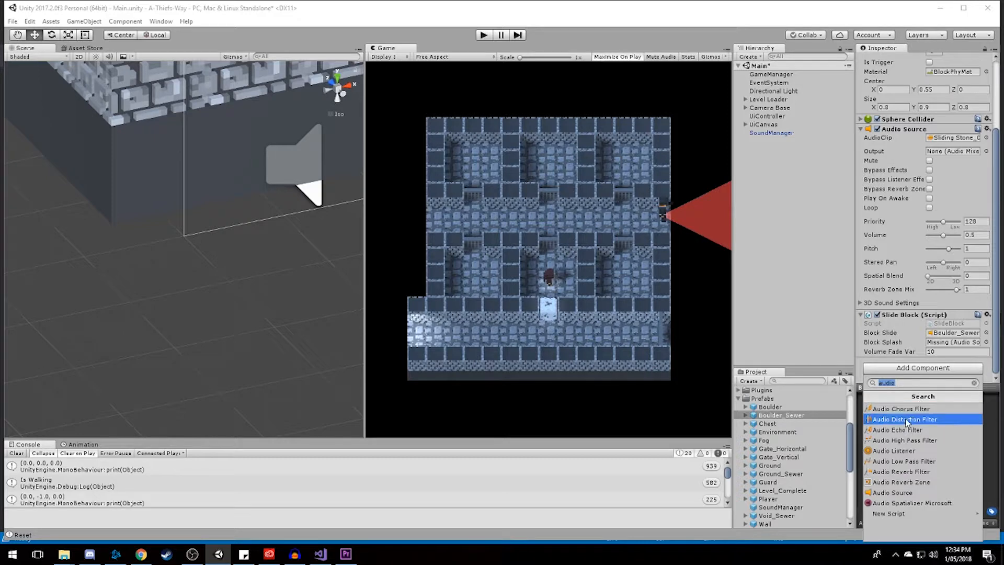
click(887, 492)
Assign the Boulder Splash clip as the AudioClip of the Boulder_Sewer prefab's new Audio Source.
scroll(897, 371, down, 3)
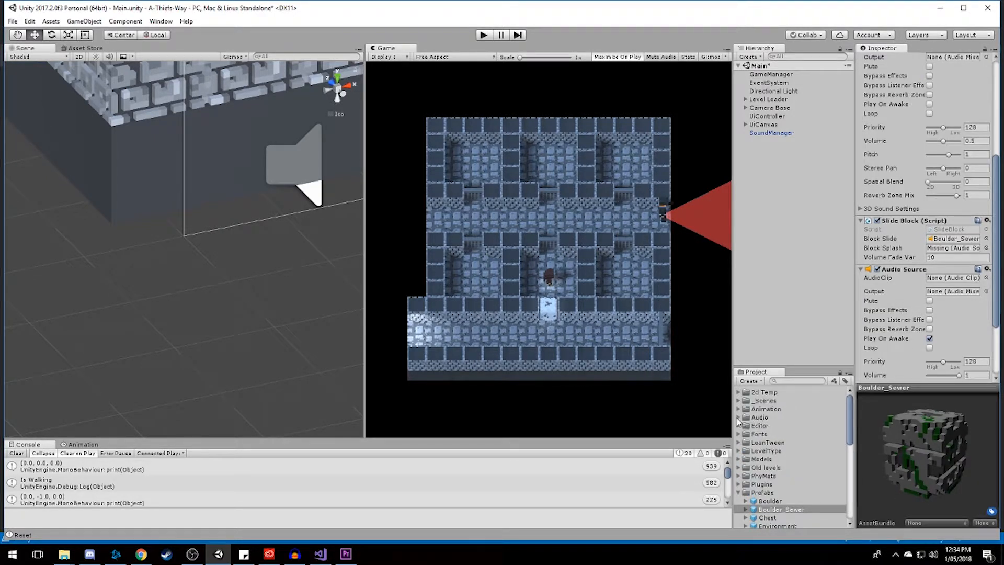
scroll(750, 430, up, 10)
drag(781, 485, 955, 283)
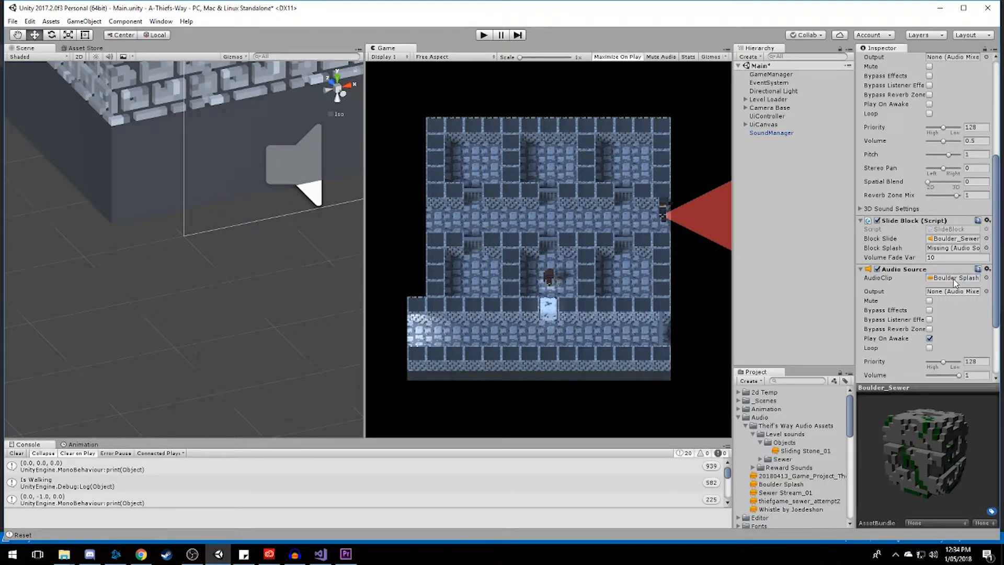
Open the SlideBlock script in Visual Studio and declare a public AudioSource blockSplash below blockSlide.
double_click(945, 229)
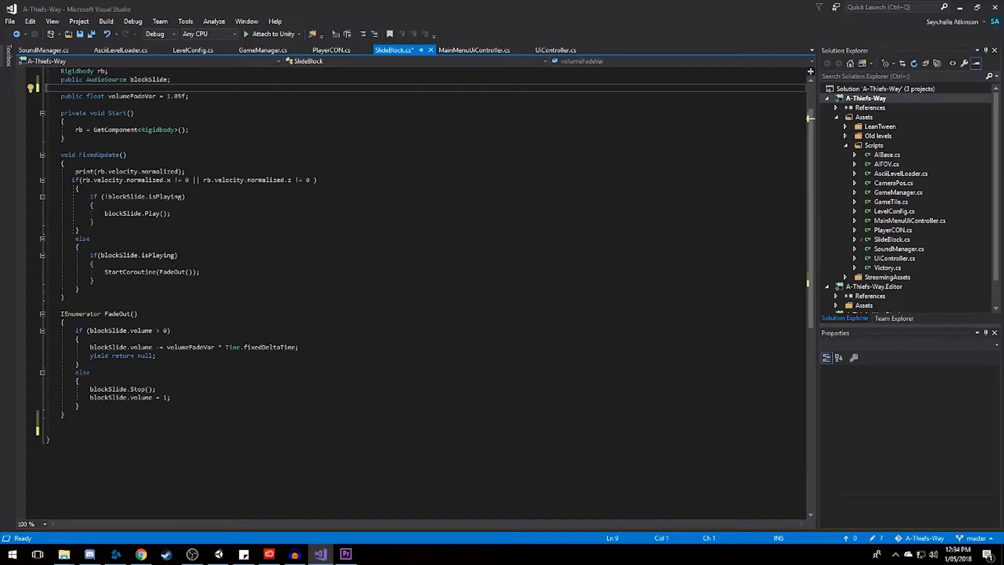
scroll(418, 293, up, 2)
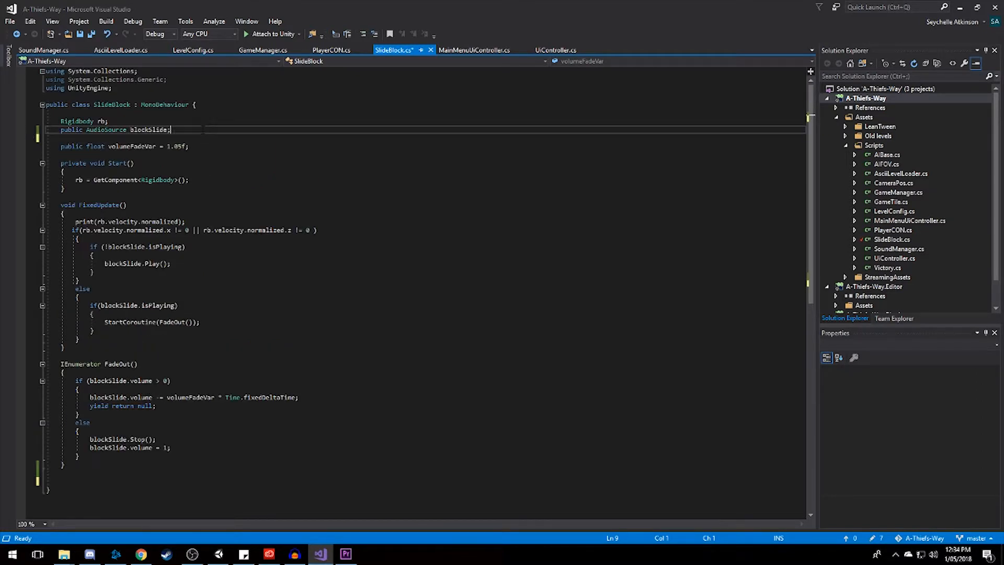
key(Tab)
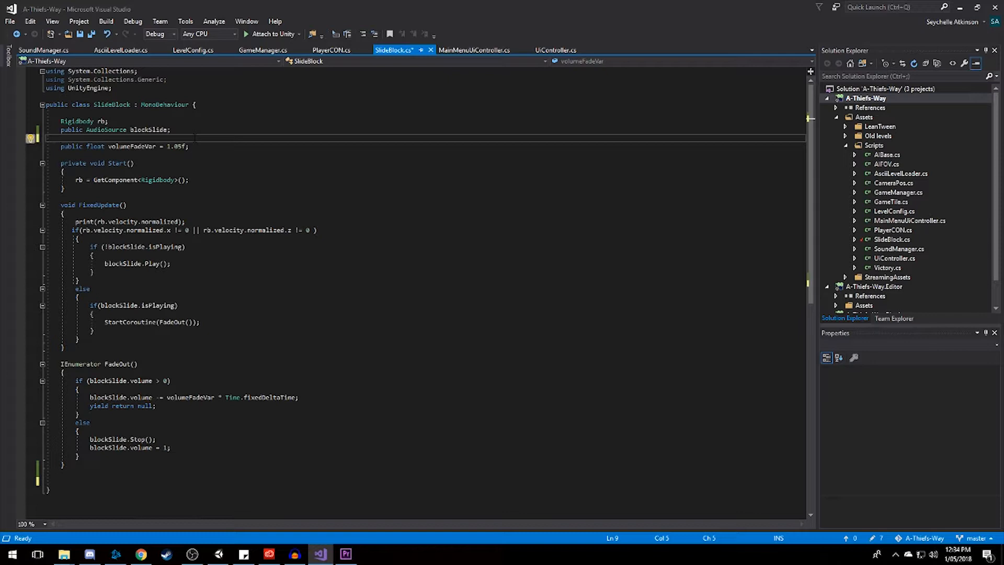
text(public AudioSource )
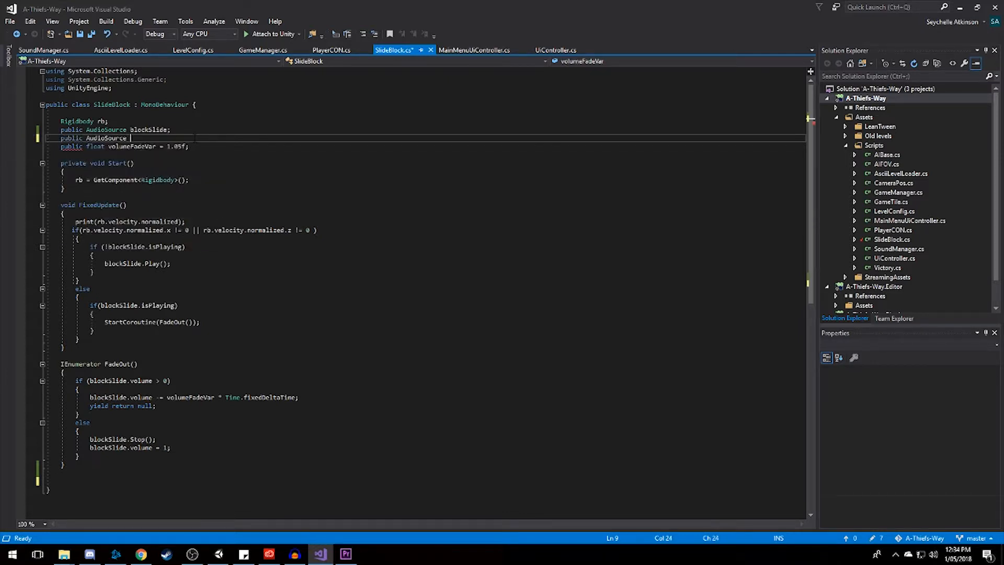
text(blockSpla)
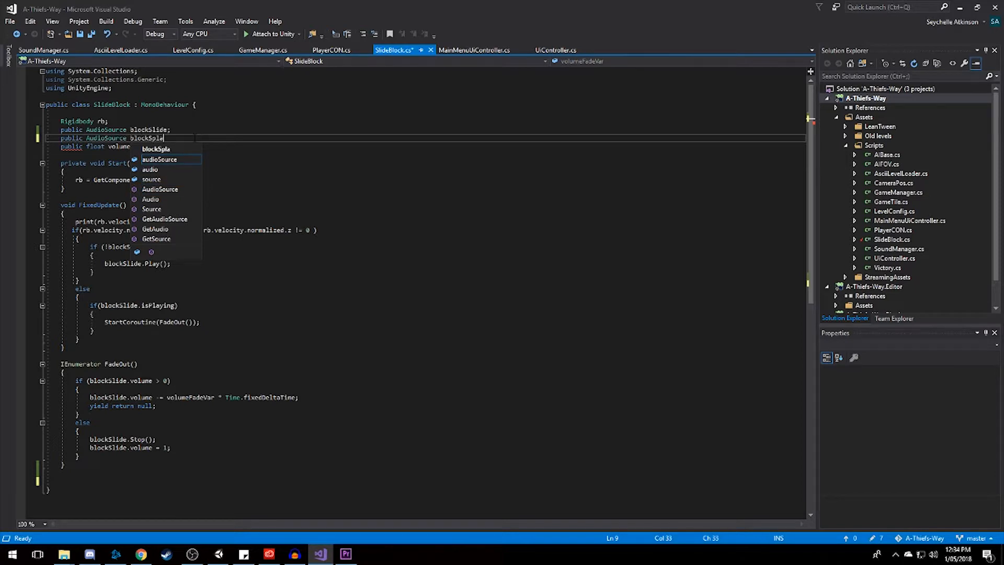
text(sh;)
Add a private void OnTriggerEnter(Collider other) method with an empty body below the FadeOut coroutine.
scroll(166, 355, down, 3)
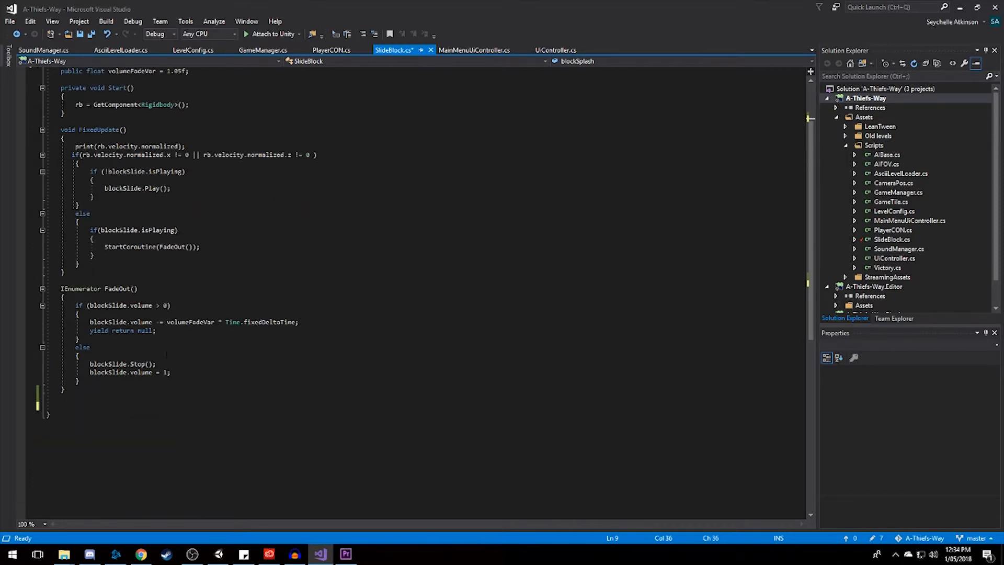
click(84, 390)
key(Return)
key(Return)
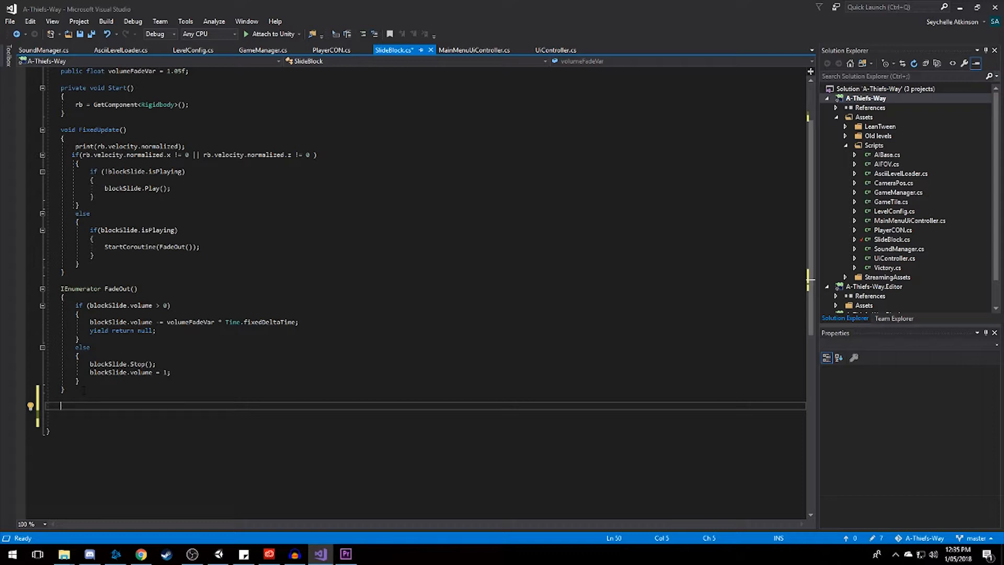
click(244, 554)
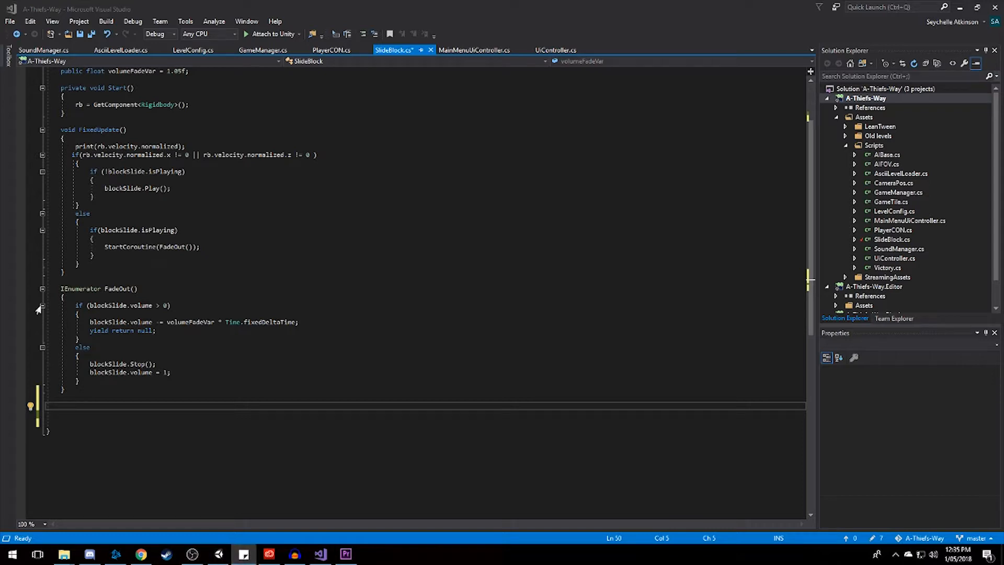
click(153, 409)
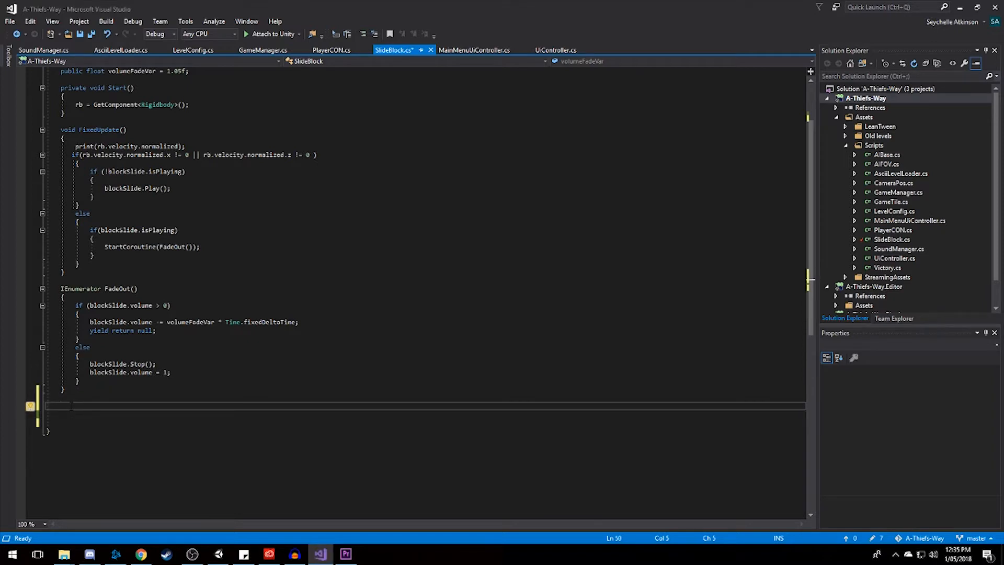
text(void OnTriggerEnter)
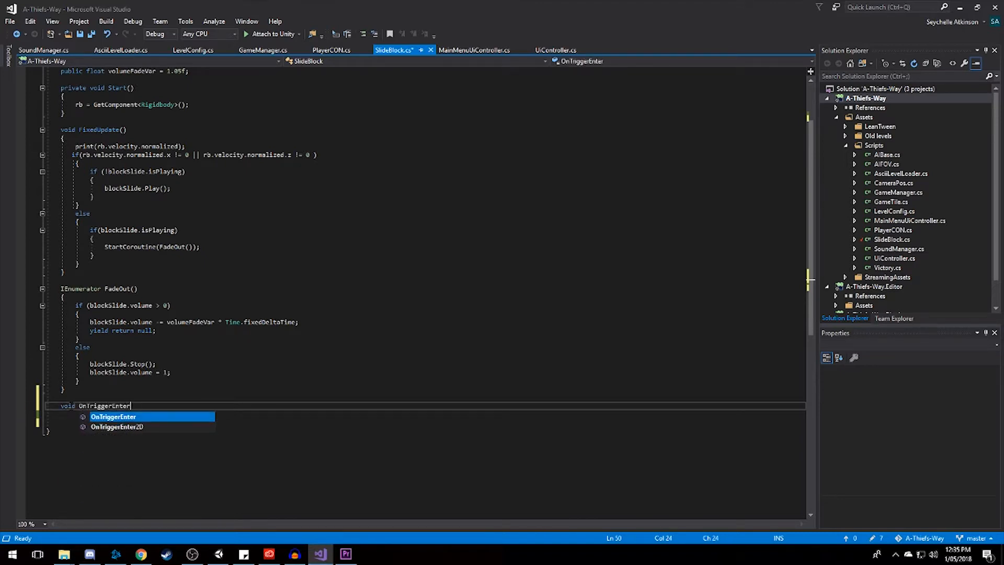
key(Tab)
text(Col)
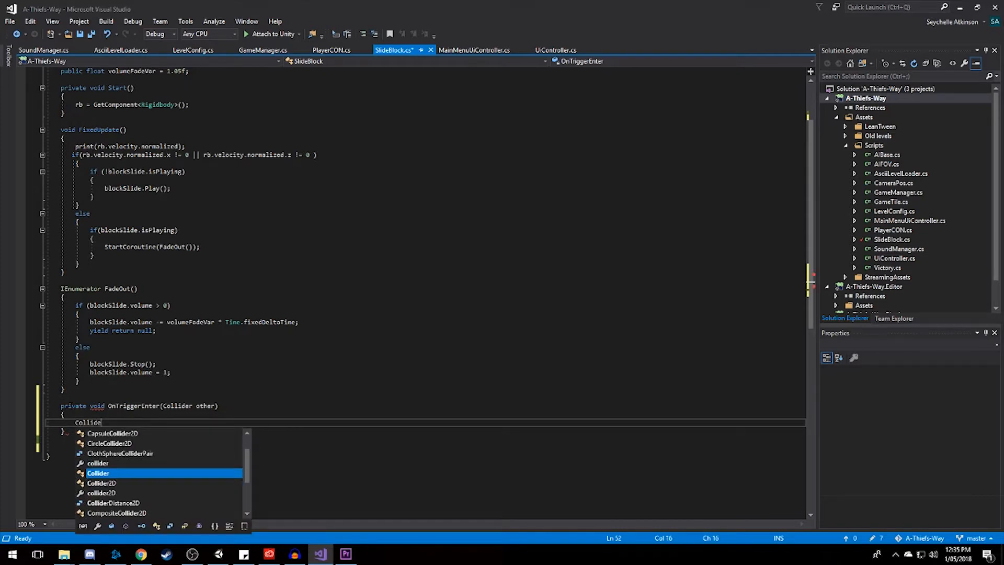
key(BackSpace)
key(BackSpace)
key(BackSpace)
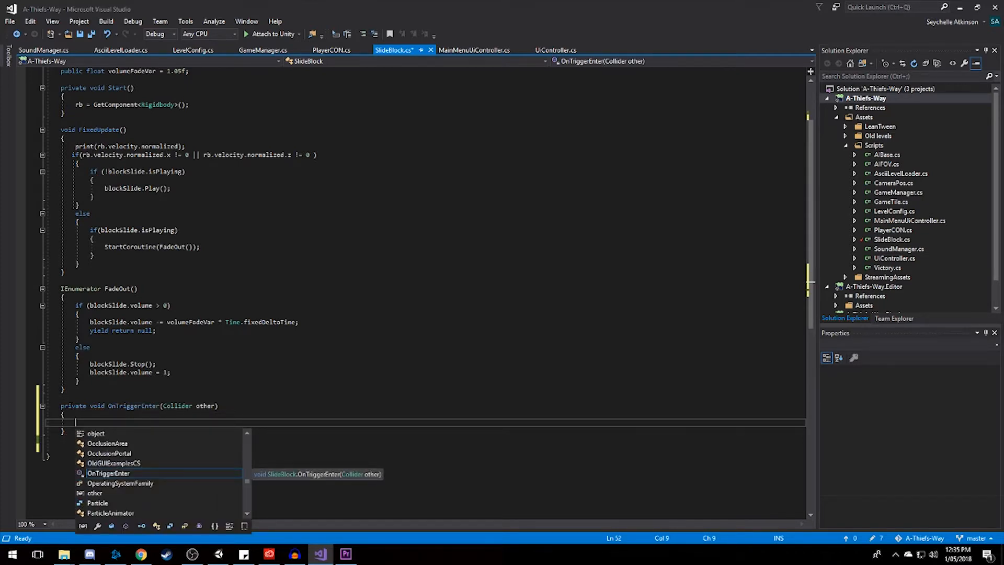
Inside OnTriggerEnter, add an if condition comparing other.gameObject.layer with LayerMask.NameToLayer("Void").
text(if()
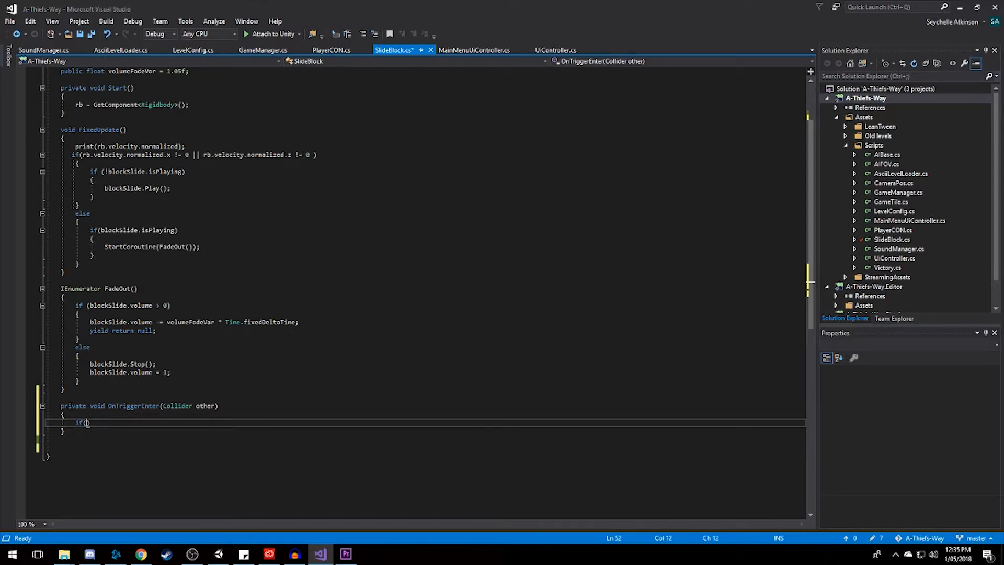
text(other.gameOb)
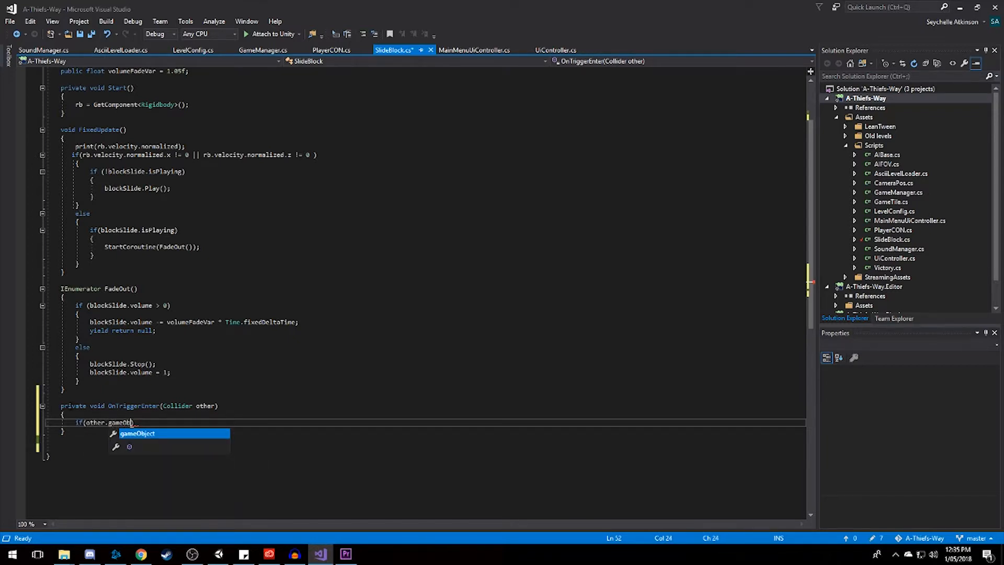
text(ject)
text(.layer )
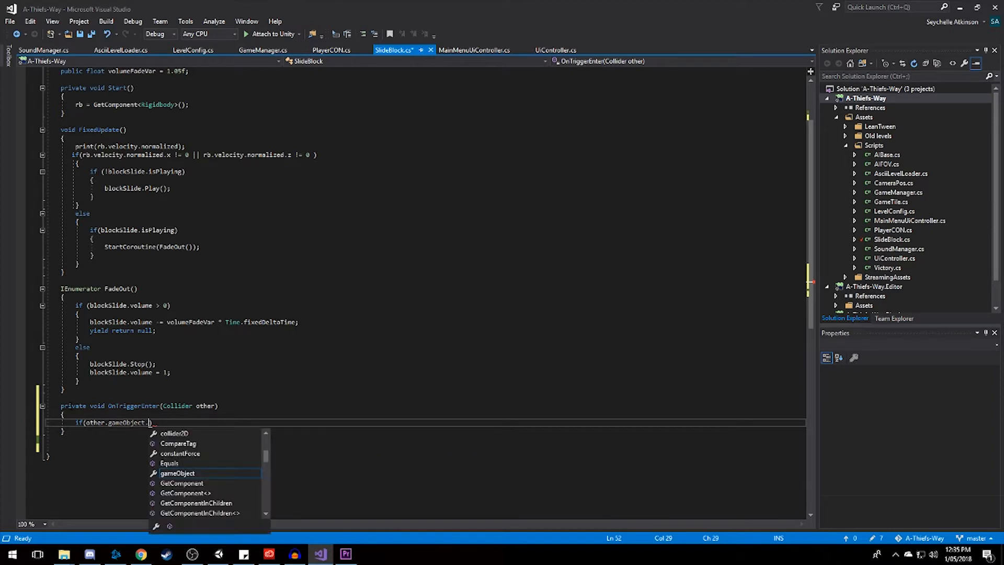
text(== La)
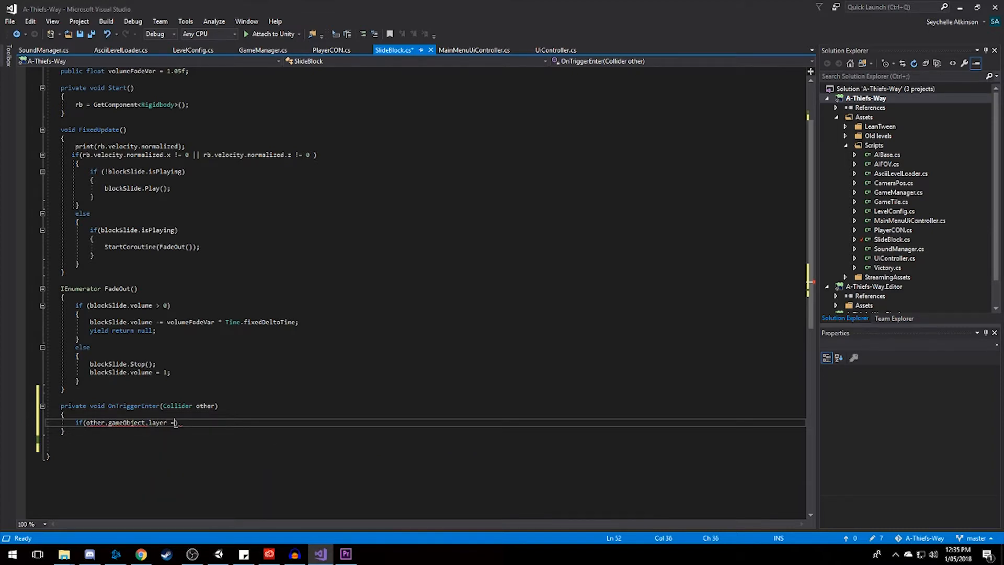
text(yerMask)
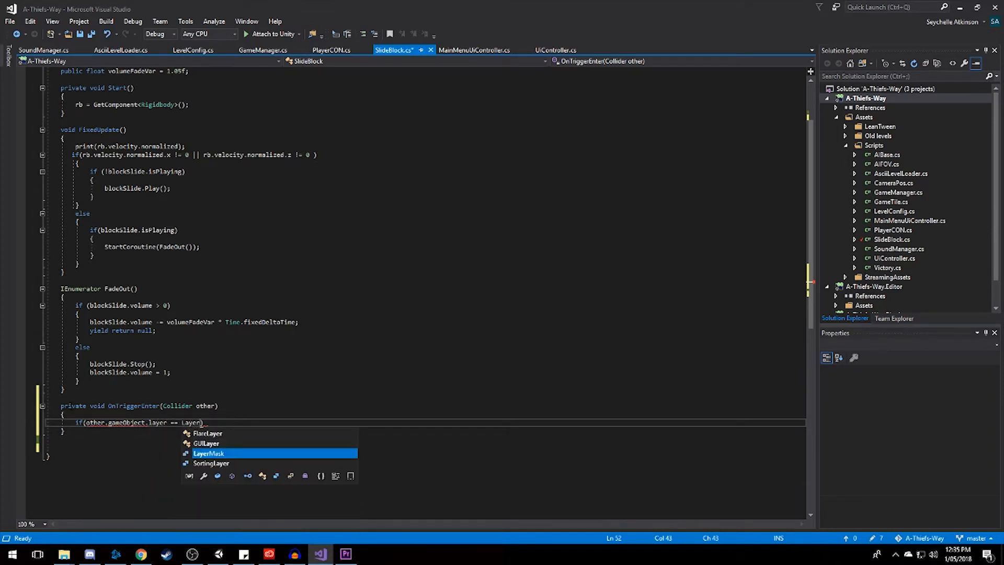
text(.NameTo)
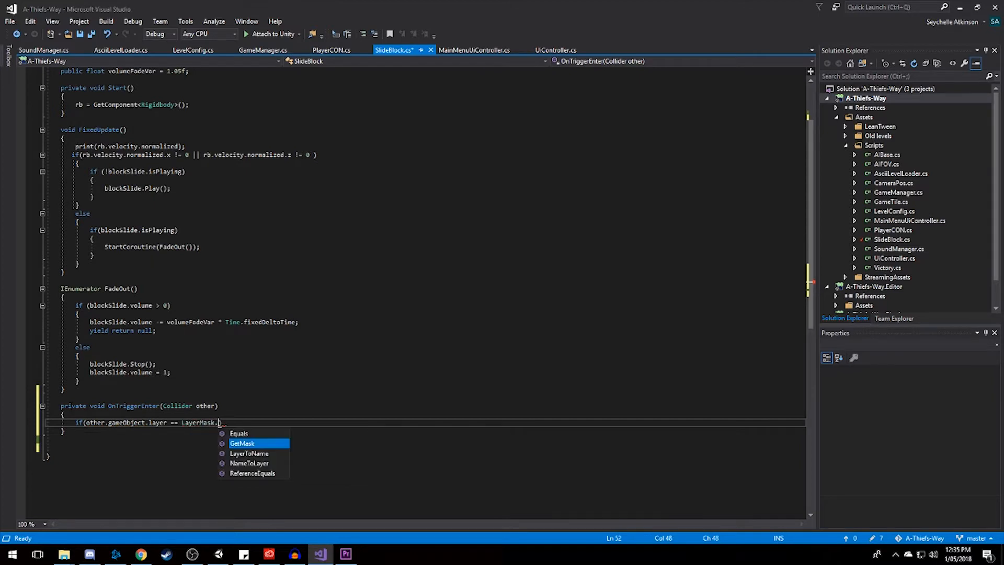
text(Layer)
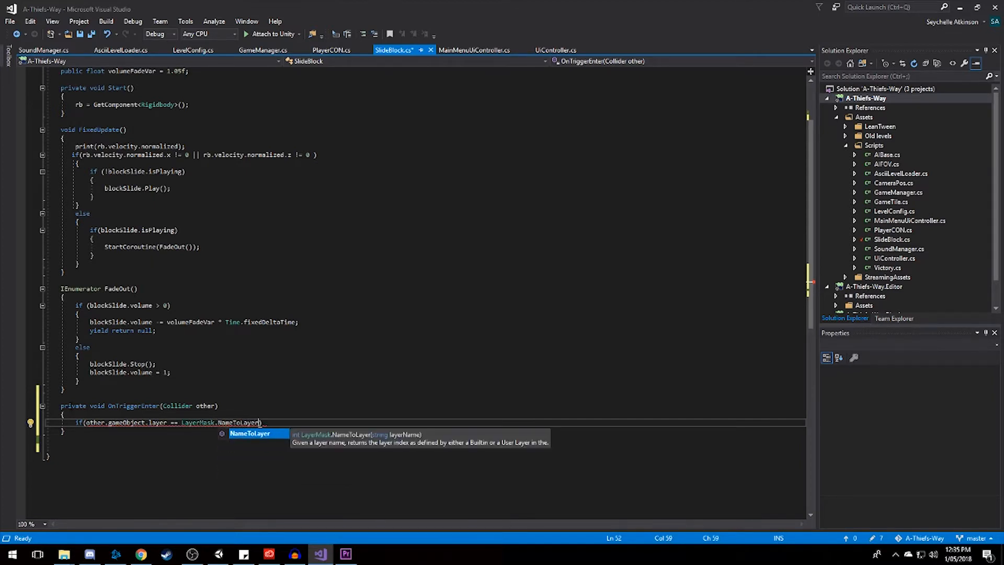
text(( )
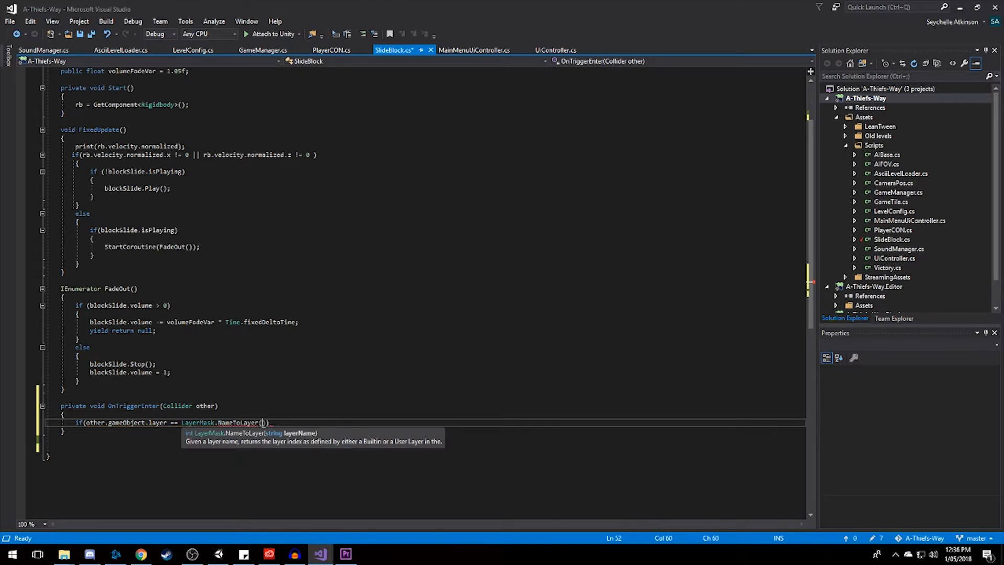
text("Void")))
key(Return)
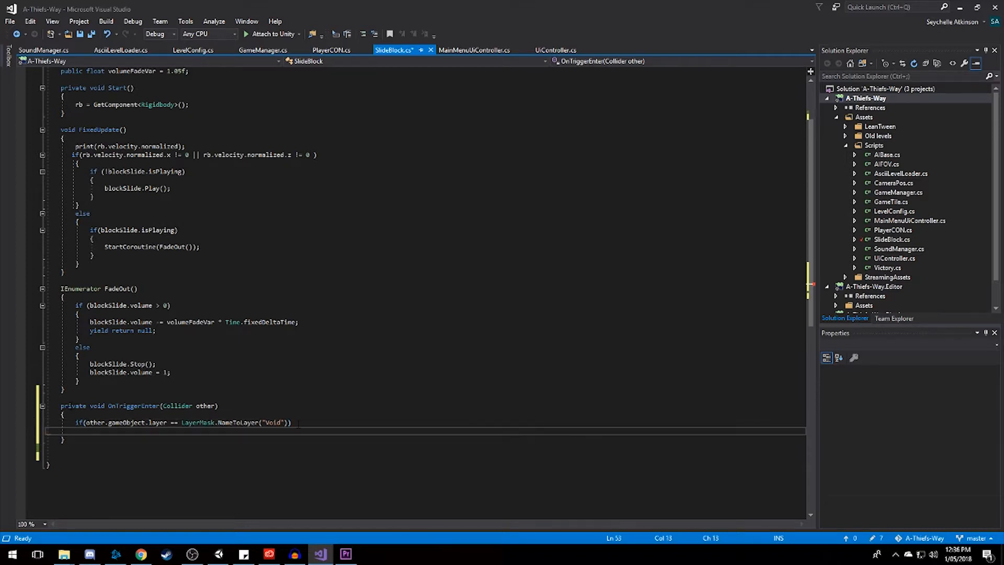
Give the Void layer condition a braced body that calls blockSplash.Play();.
text({)
key(Return)
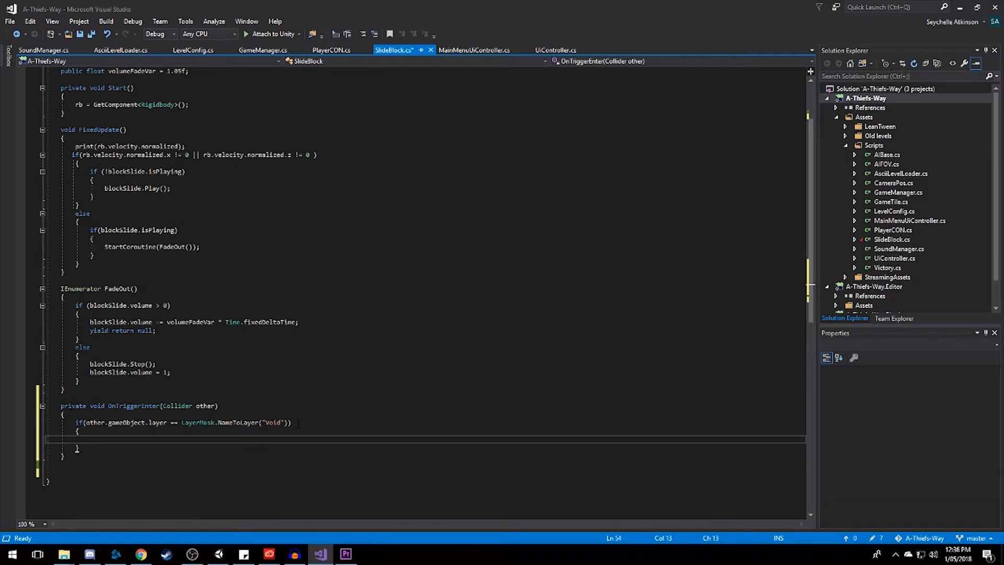
text(blockSpla)
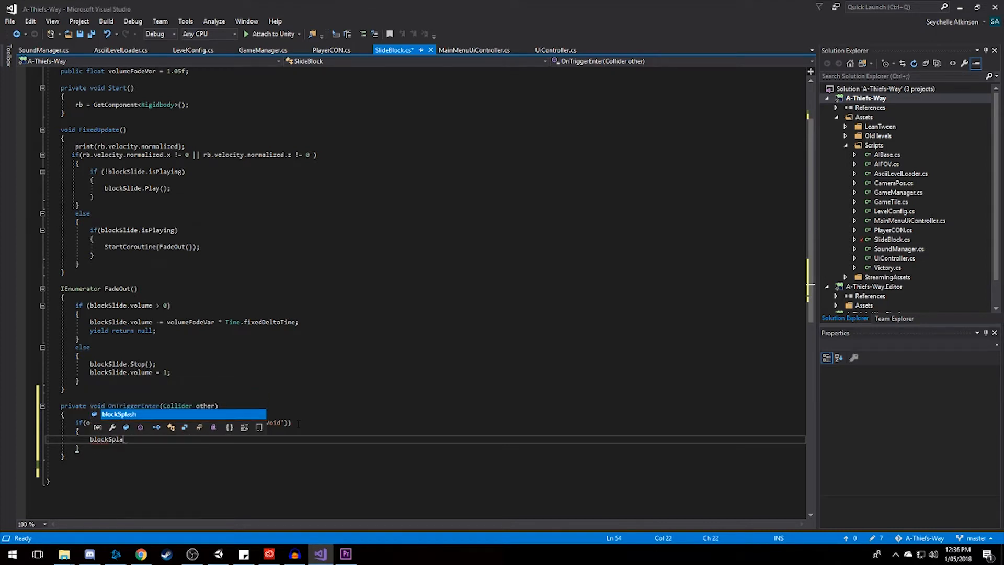
text(sh.Play)
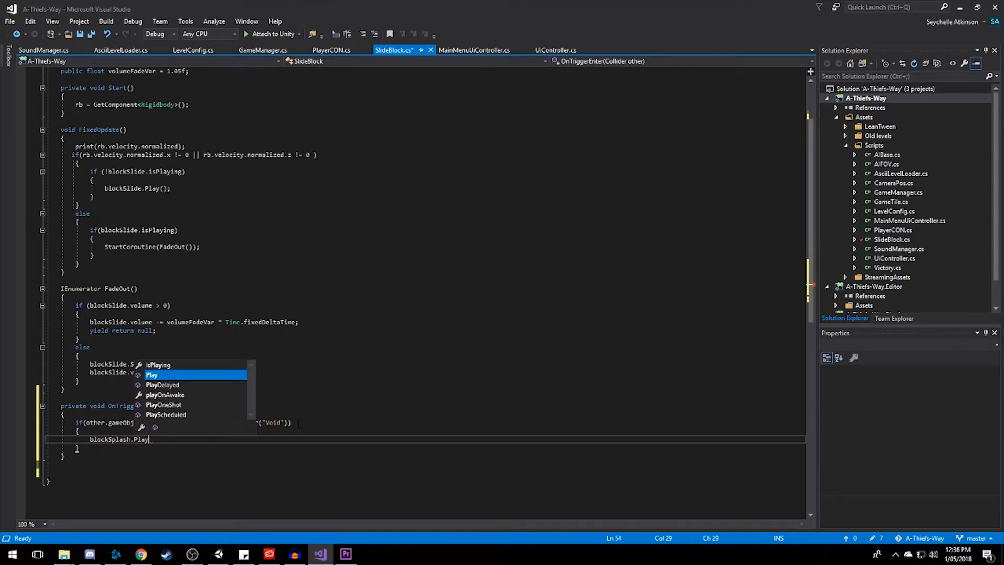
text(();)
key(Down)
key(Down)
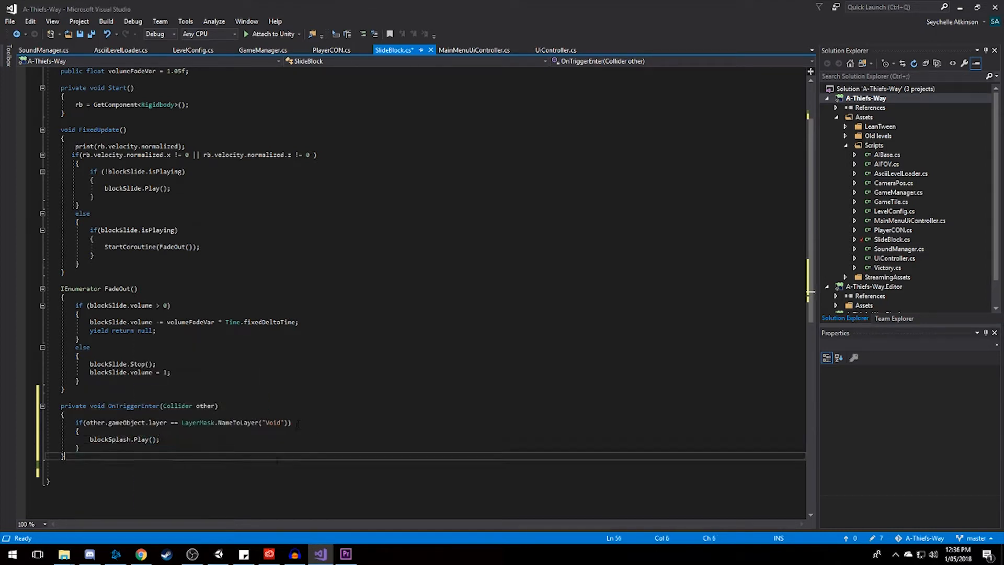
Remove the blank lines below the OnTriggerEnter method and save the SlideBlock script.
click(269, 479)
click(263, 465)
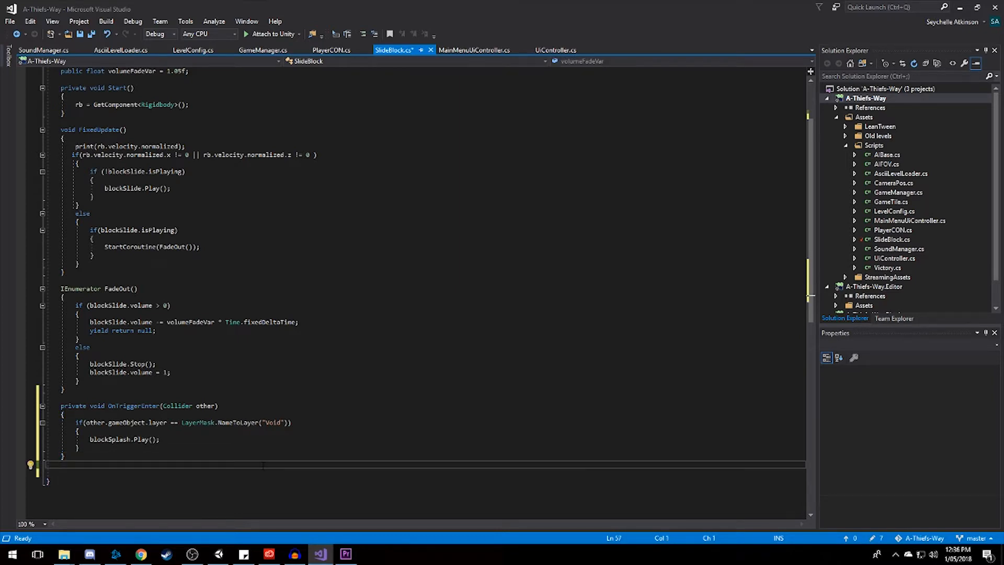
key(BackSpace)
key(Delete)
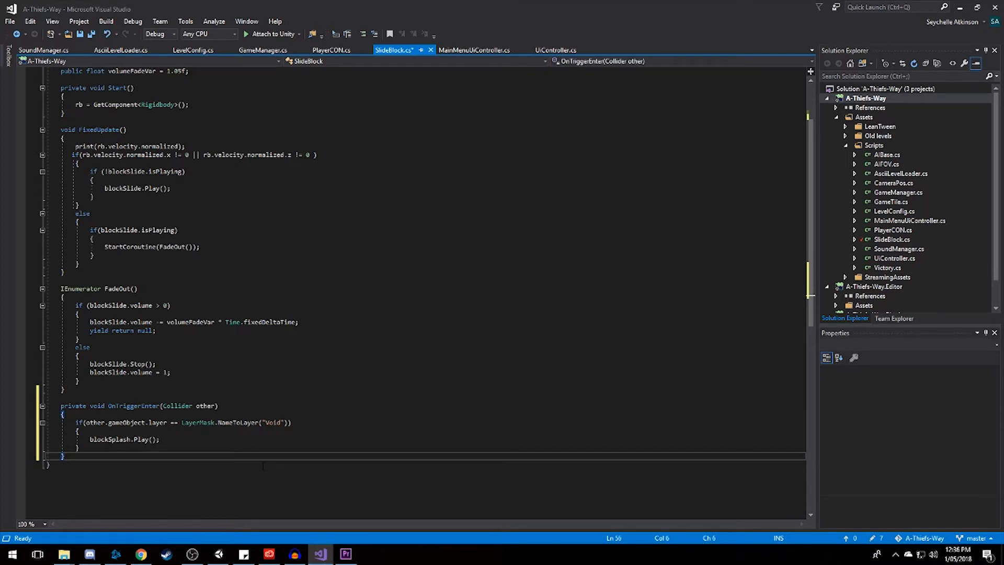
key(ctrl+s)
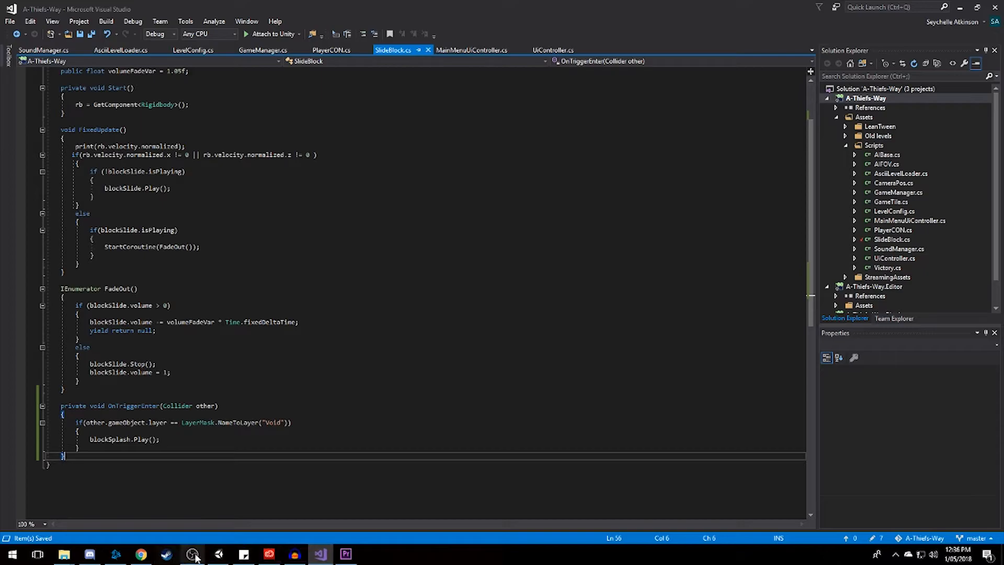
Switch to Unity and examine the Box Collider components of the Void_Sewer prefab.
click(217, 554)
scroll(754, 451, down, 3)
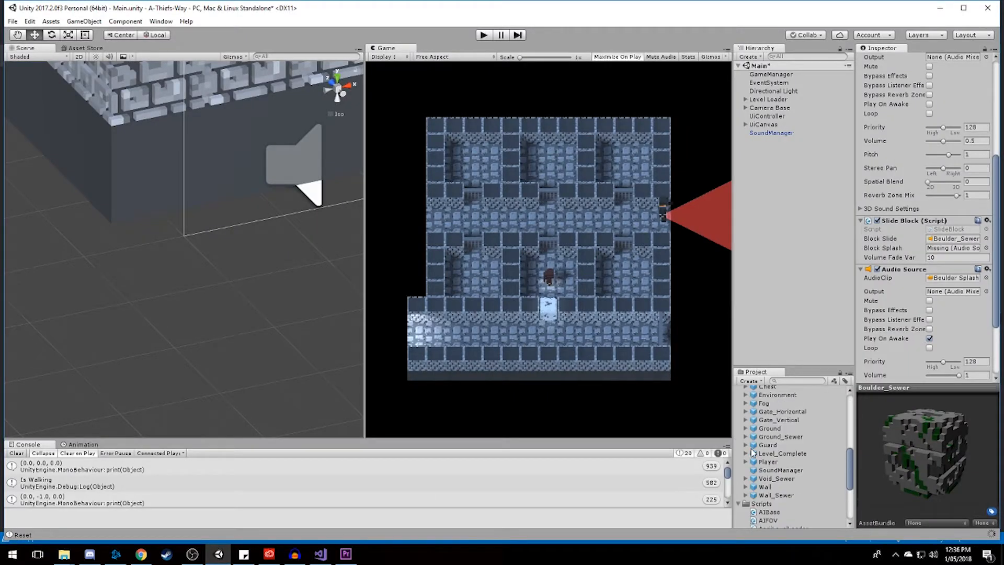
scroll(778, 456, up, 2)
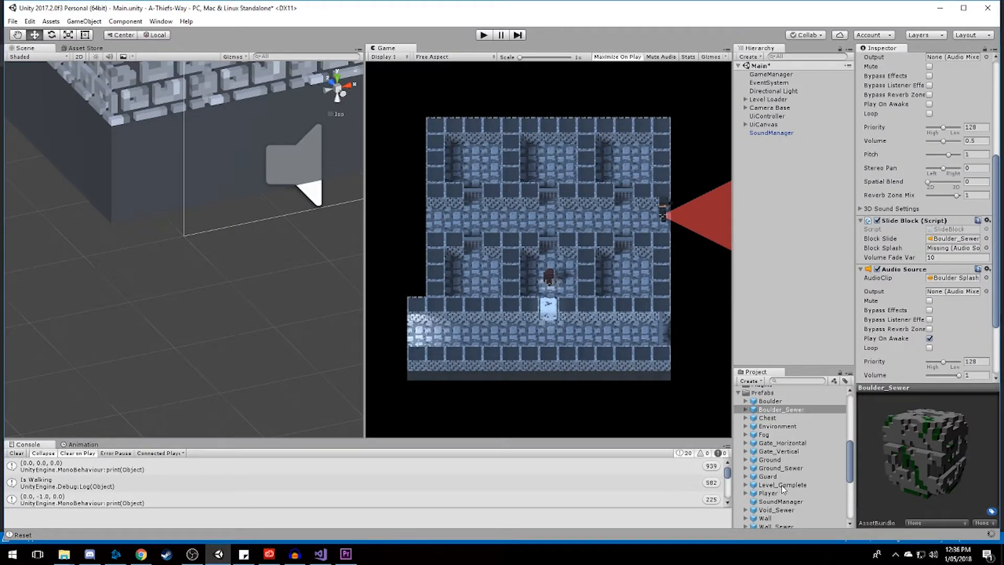
scroll(783, 489, down, 2)
click(777, 478)
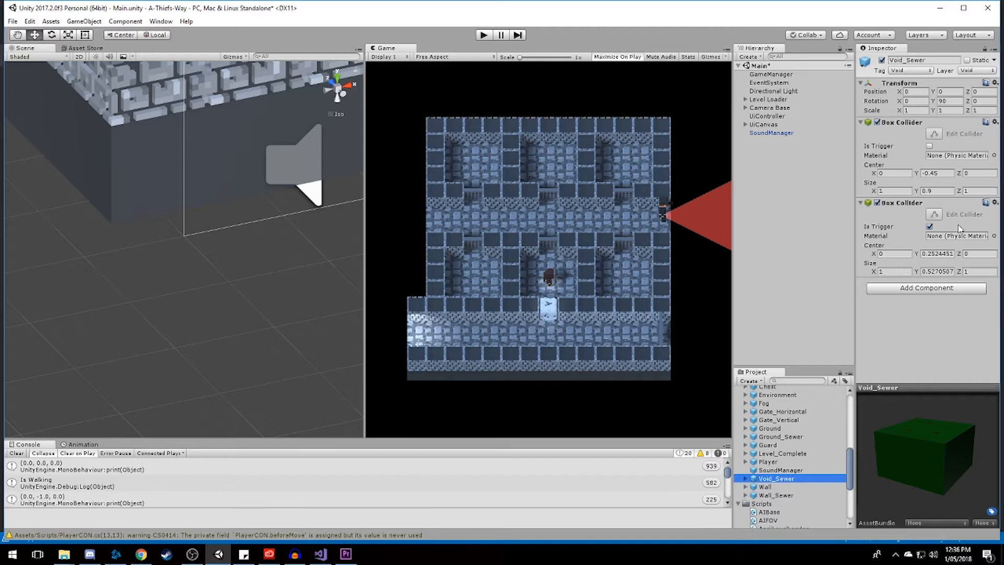
Place a Void_Sewer instance in the scene, check both colliders' bounds and stretch the trigger Box Collider to about 0.63 high.
drag(790, 480, 782, 175)
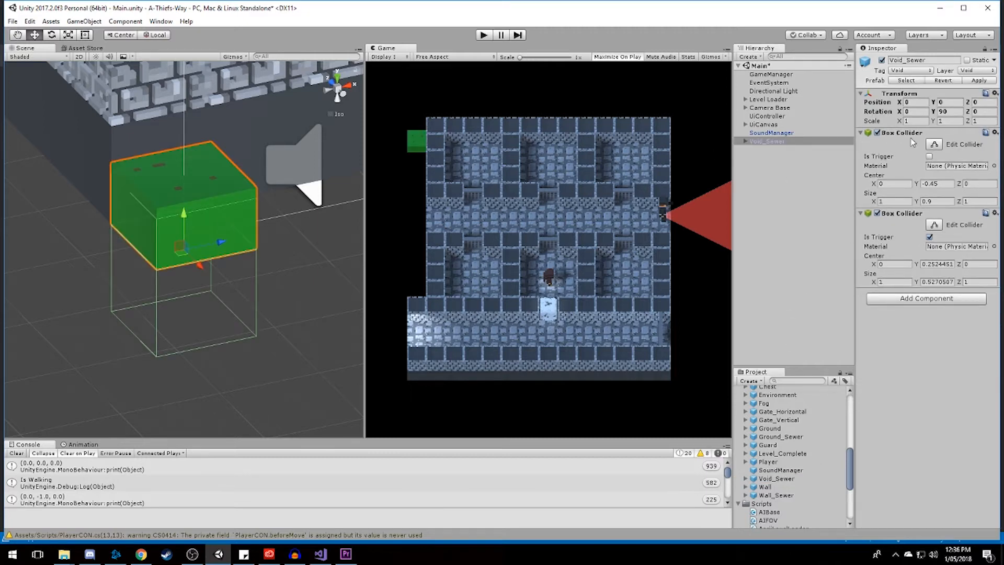
click(934, 143)
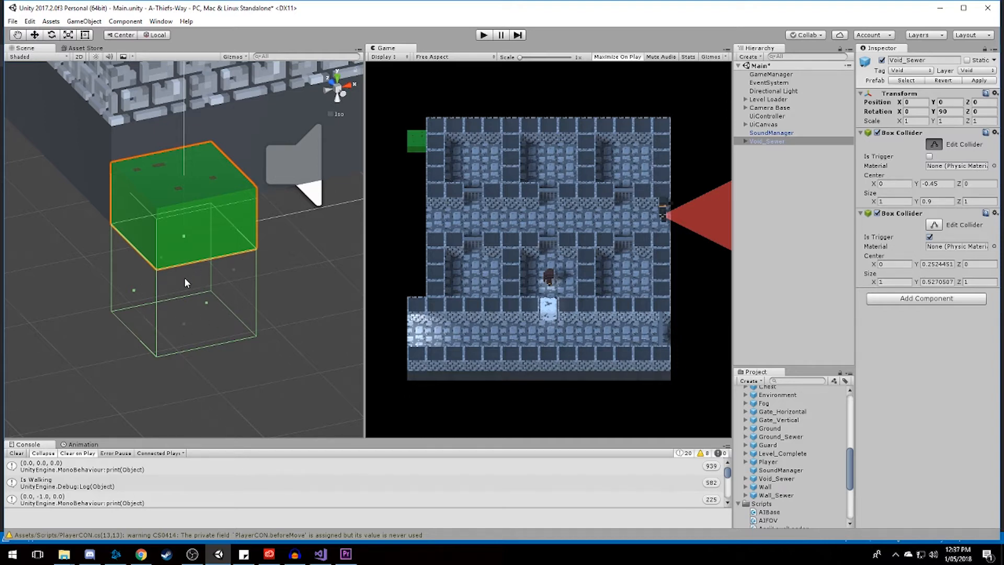
click(934, 224)
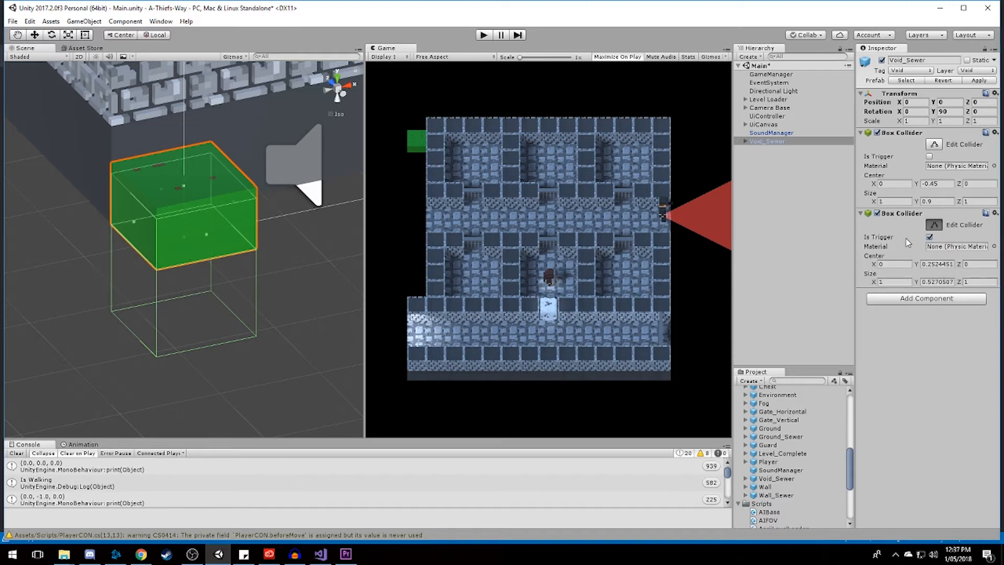
click(929, 238)
drag(184, 184, 195, 174)
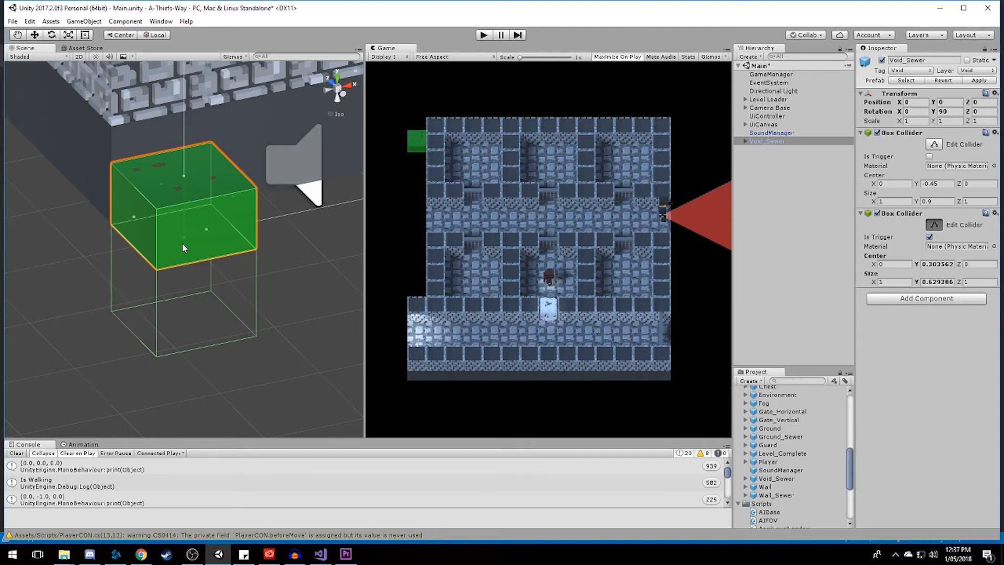
Leave collider editing and delete the Void_Sewer instance from the scene.
click(779, 212)
click(793, 142)
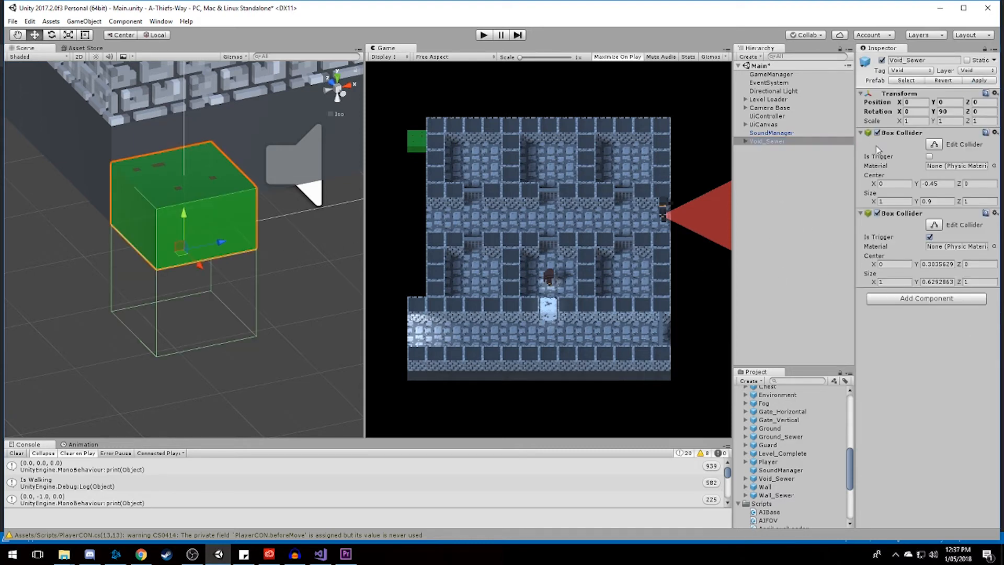
click(772, 222)
click(769, 142)
key(Delete)
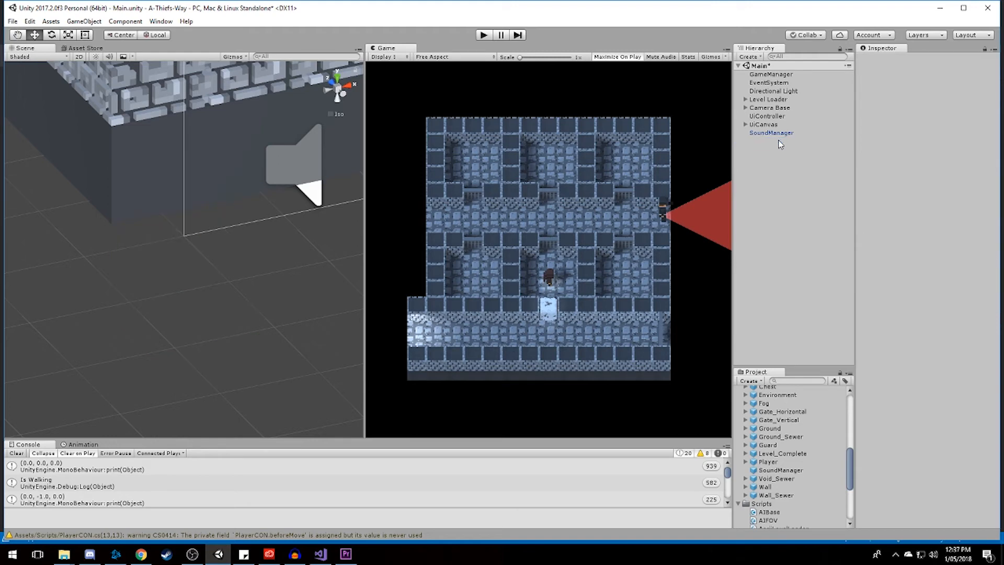
Run the game to check how the sewer level plays, and stop it.
click(485, 35)
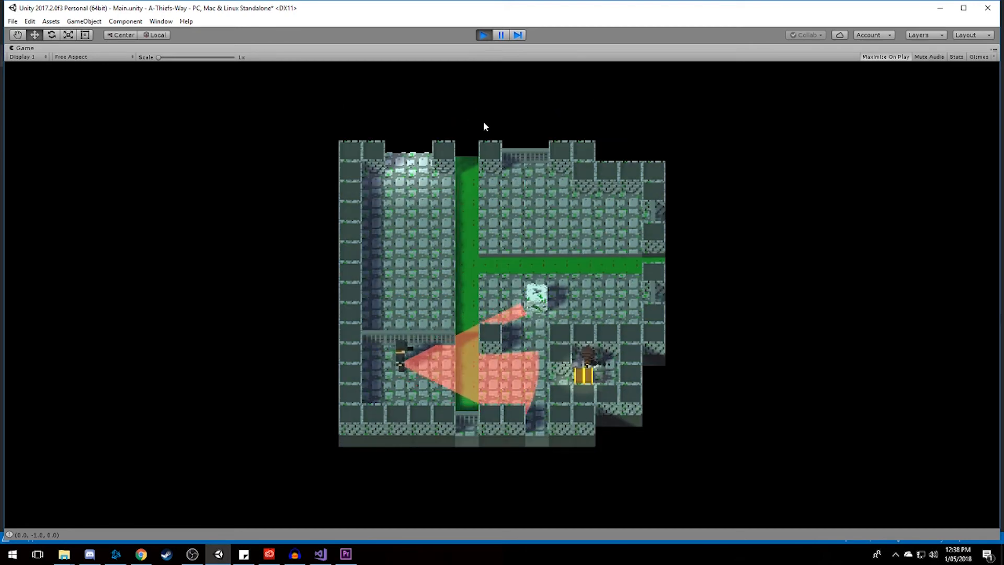
click(483, 35)
On the Boulder_Sewer prefab's Boulder Splash Audio Source, turn off Play On Awake and set the volume to 0.7.
scroll(798, 486, up, 3)
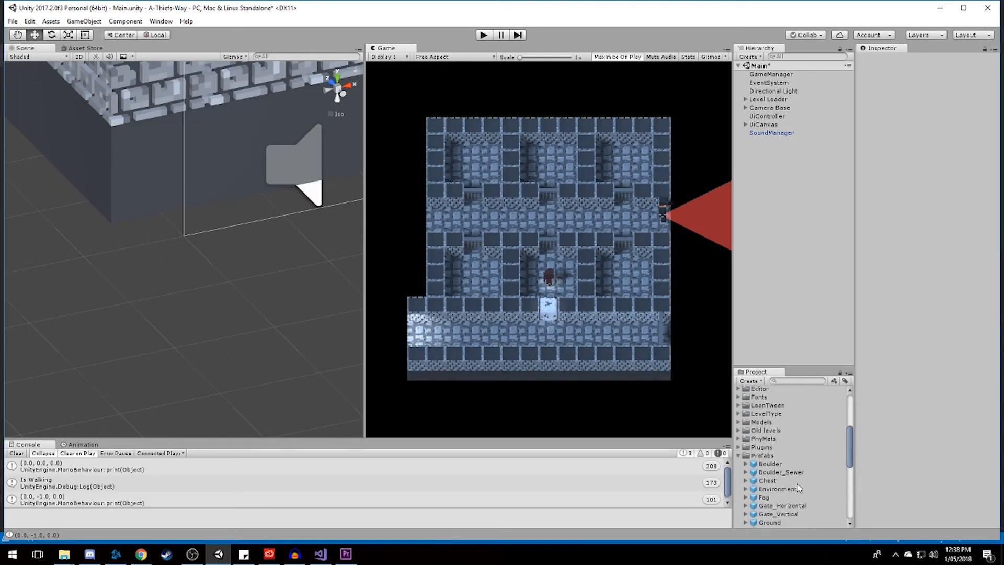
click(771, 472)
scroll(914, 267, down, 3)
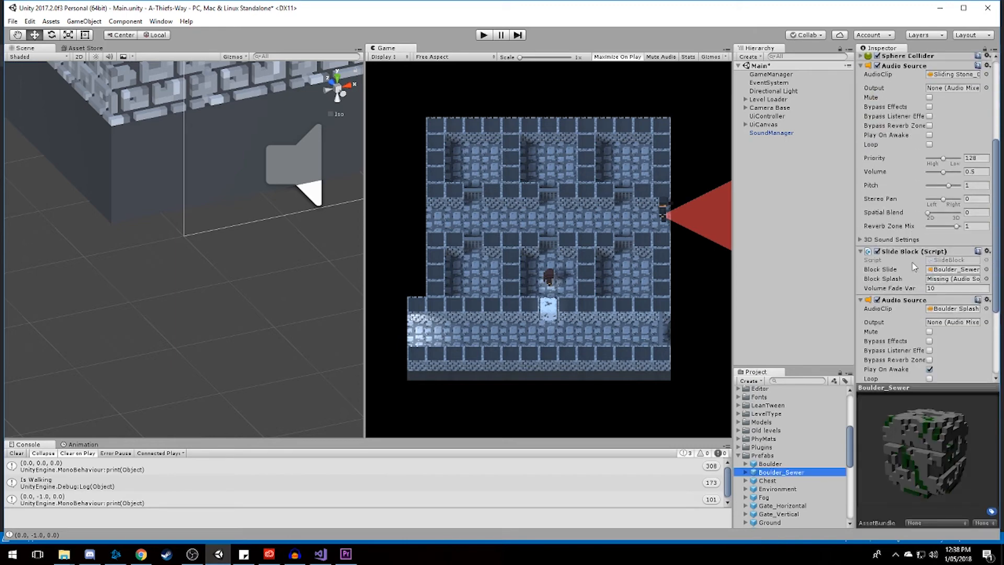
scroll(922, 276, down, 3)
scroll(936, 261, down, 3)
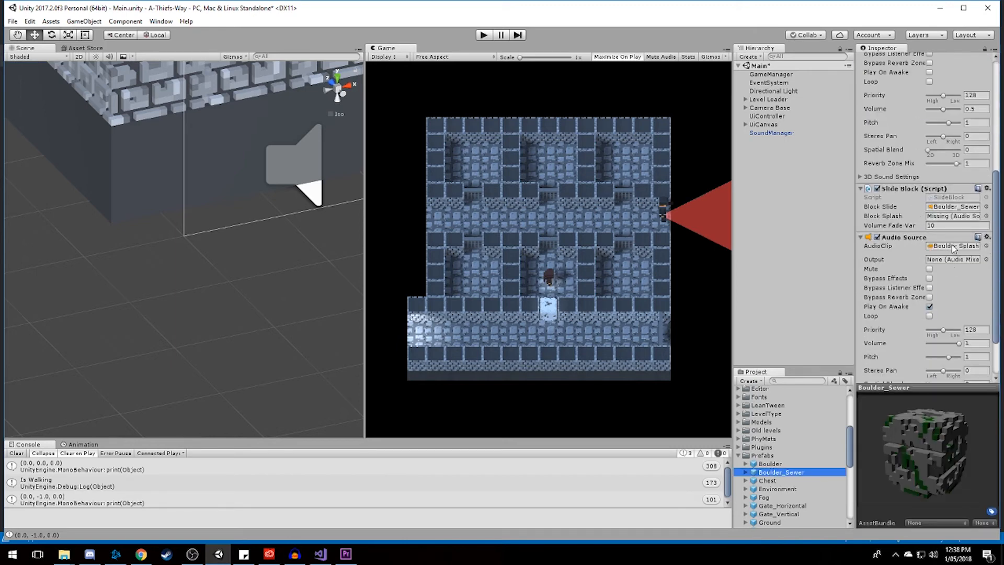
click(929, 247)
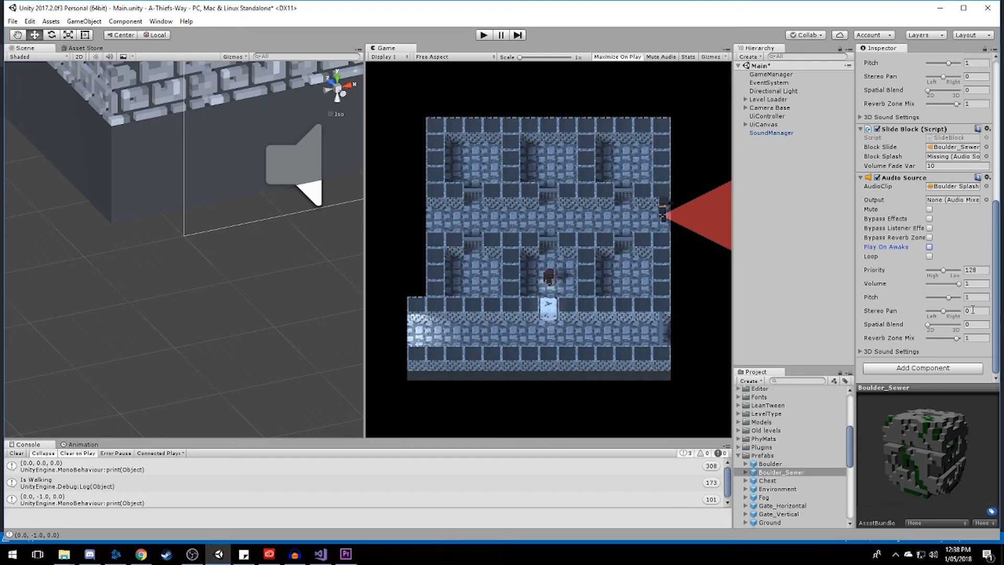
click(969, 283)
text(0.7)
Assign the Boulder Splash Audio Source to the Block Splash field of the Boulder_Sewer prefab's Slide Block script.
scroll(970, 225, up, 2)
scroll(970, 225, up, 2)
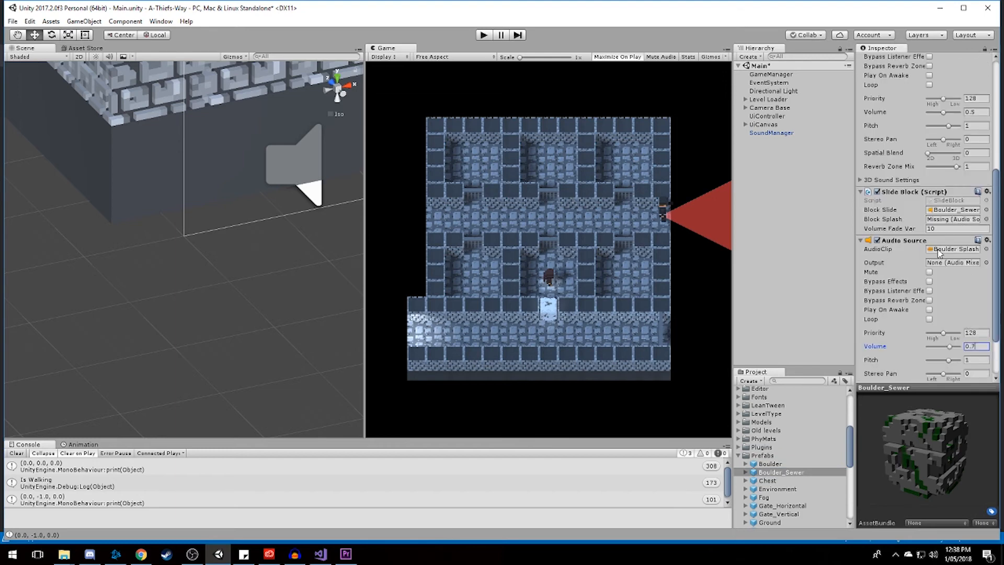
drag(954, 215, 954, 219)
Play-test the sewer level by pushing the boulder into the green channel and walking across it, and end play mode.
click(484, 35)
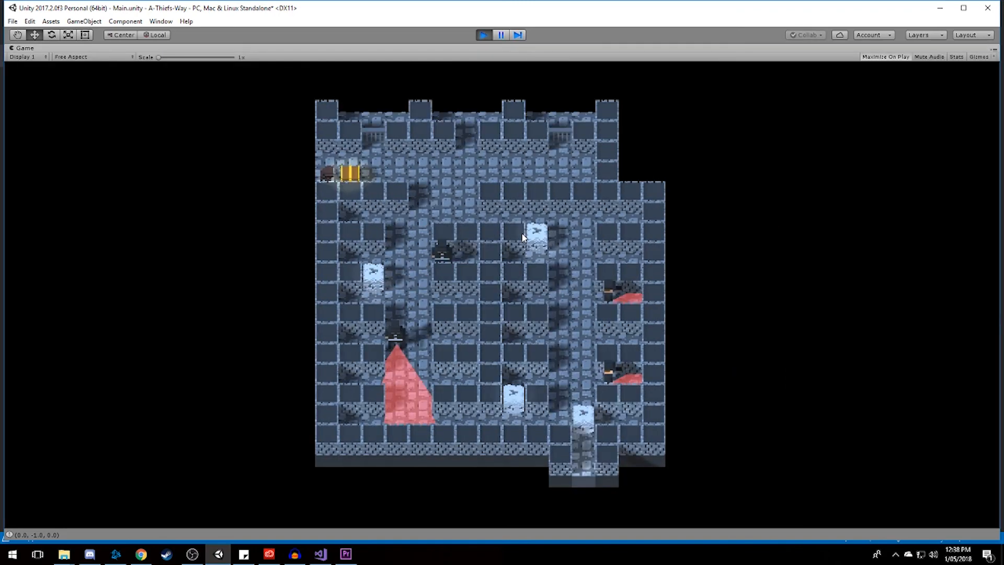
key(d)
key(s)
key(a)
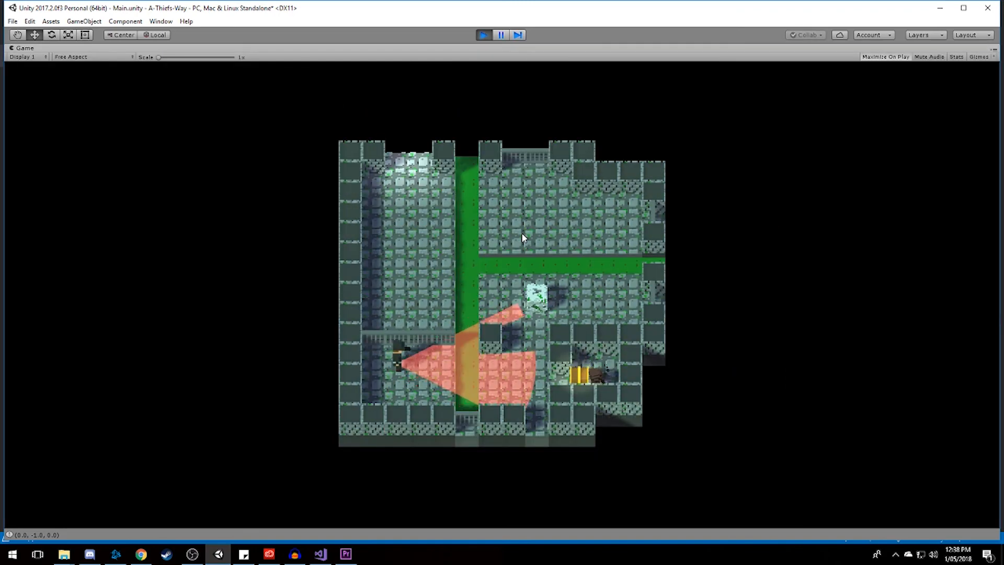
key(a)
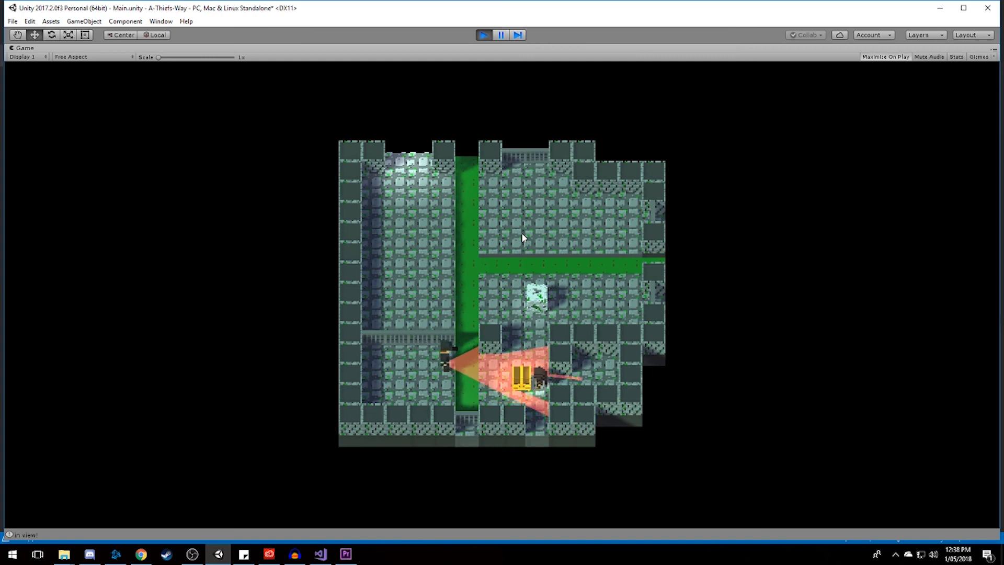
key(w)
key(w)
key(w)
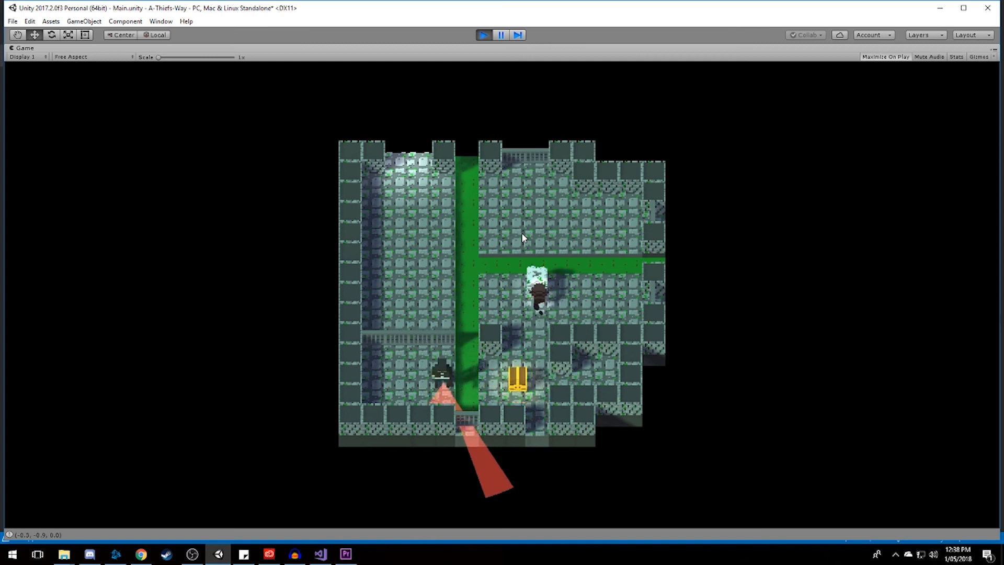
key(w)
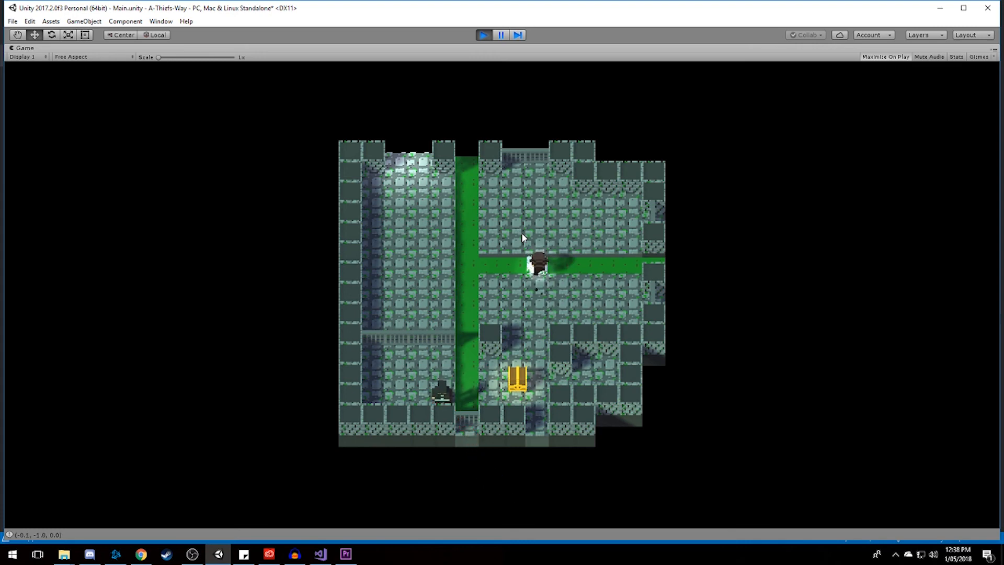
key(w)
key(a)
key(d)
key(s)
key(a)
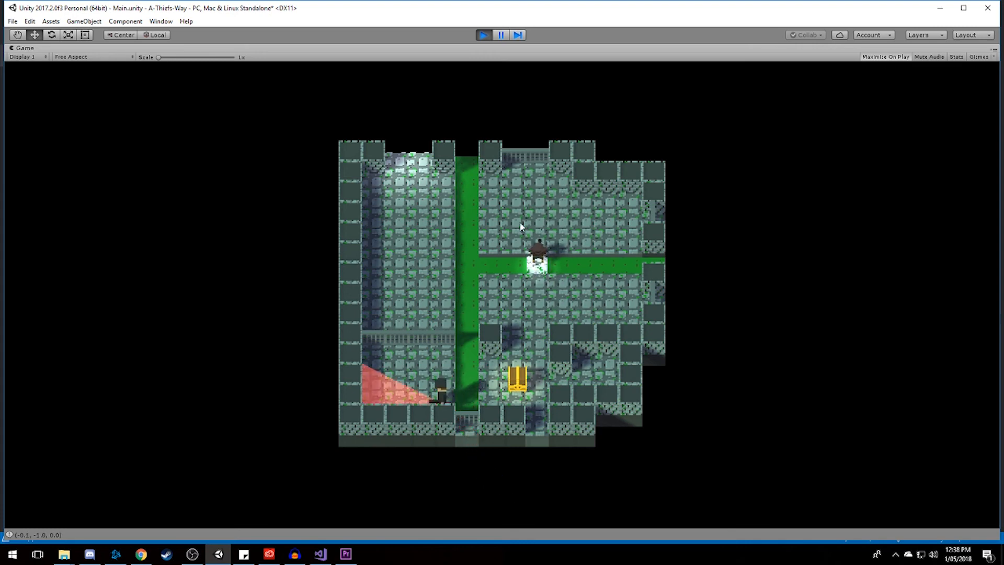
key(ctrl+p)
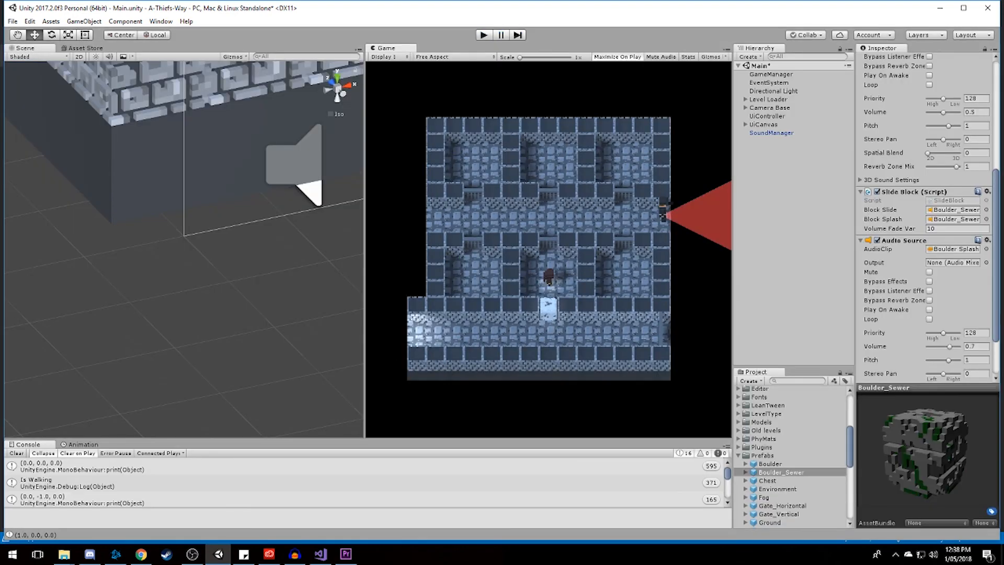